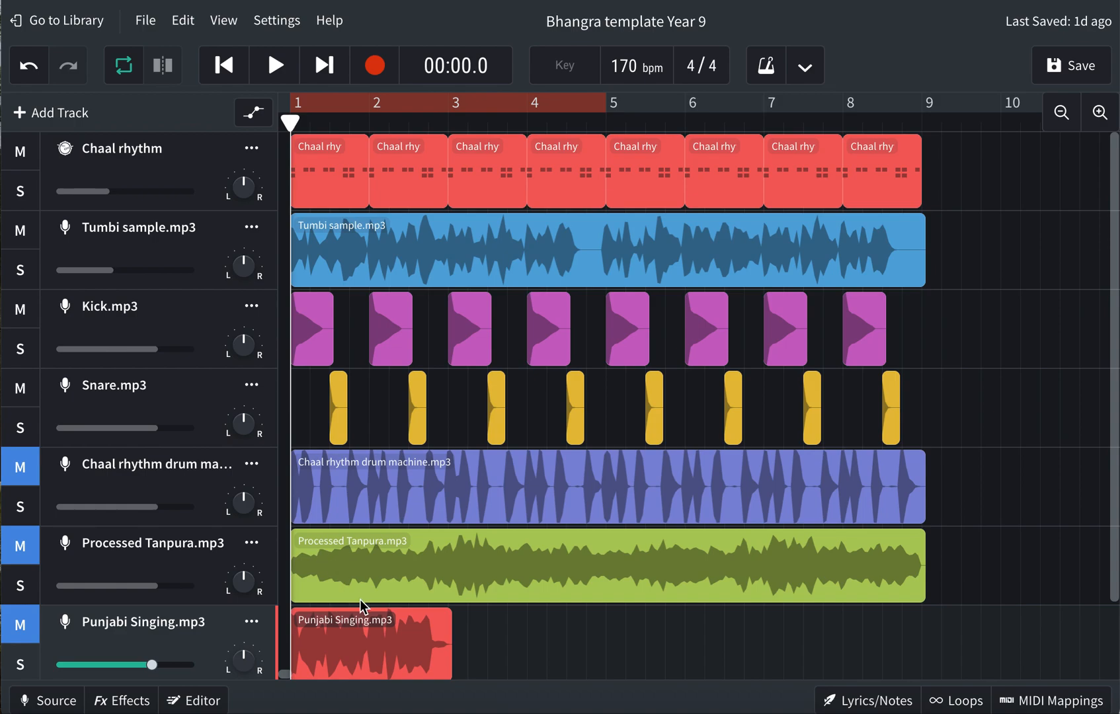
# Add a new virtual instrument track to the Bhangra template.
pyautogui.scroll(-2, 362, 605)
pyautogui.scroll(2, 362, 607)
pyautogui.hscroll(1, 362, 608)
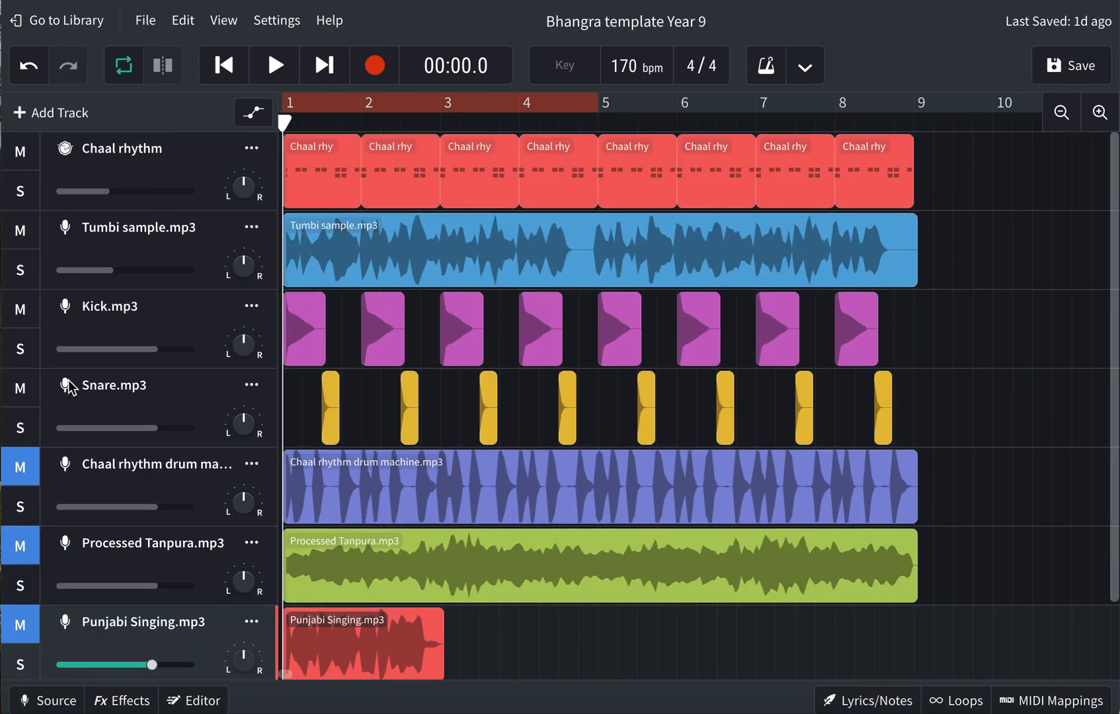
pyautogui.click(33, 113)
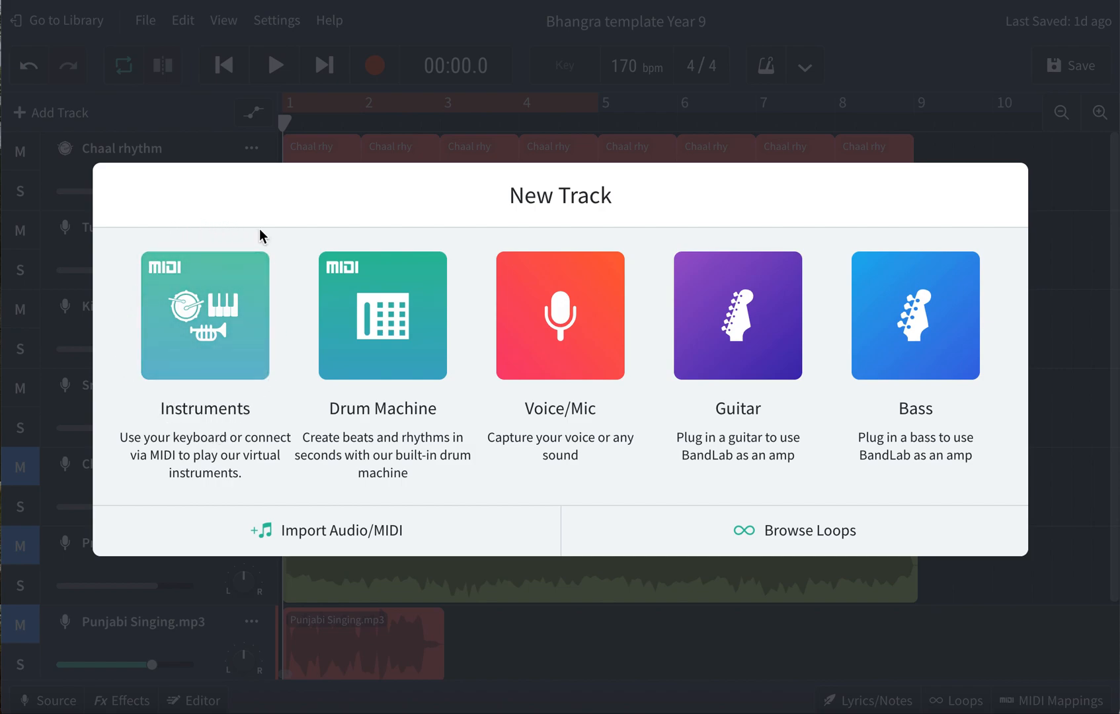
pyautogui.click(212, 321)
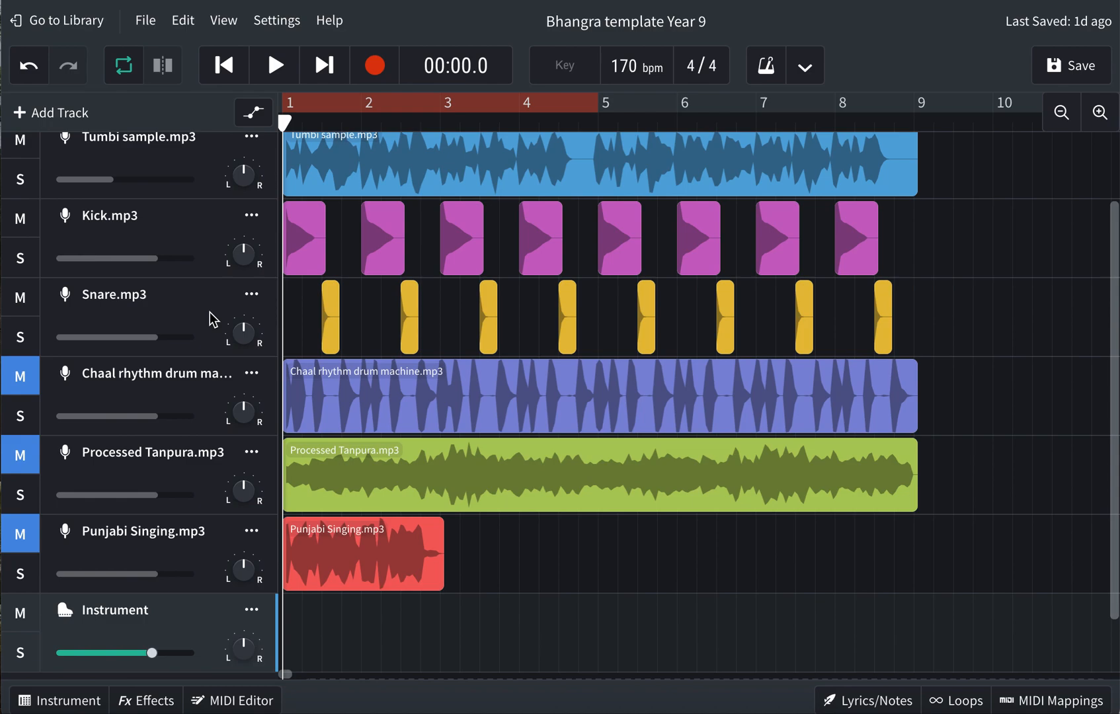
pyautogui.scroll(-2, 211, 320)
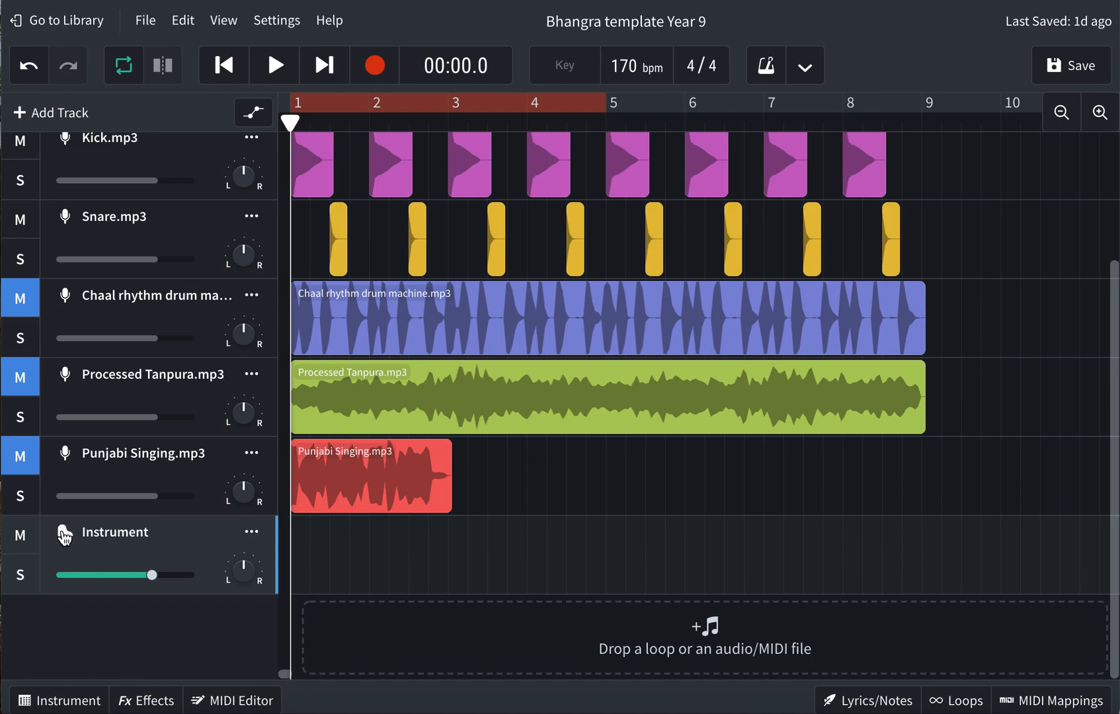
# Set the new Instrument track's sound category to Synth Bass.
pyautogui.click(65, 537)
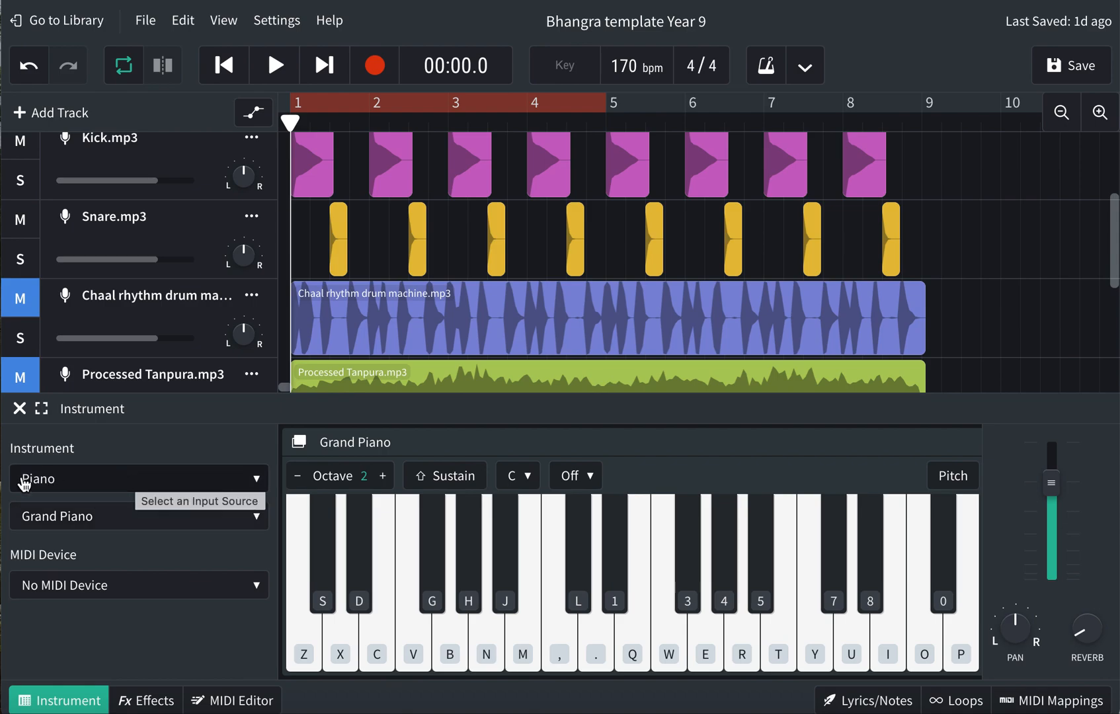
pyautogui.click(56, 484)
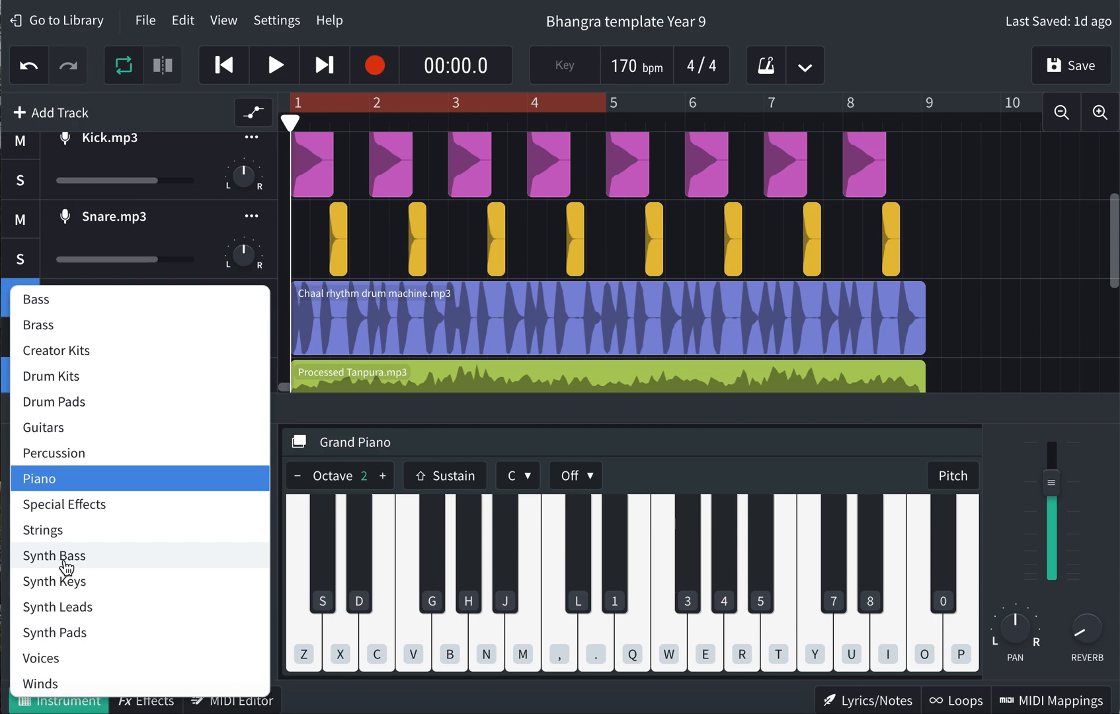
pyautogui.click(65, 561)
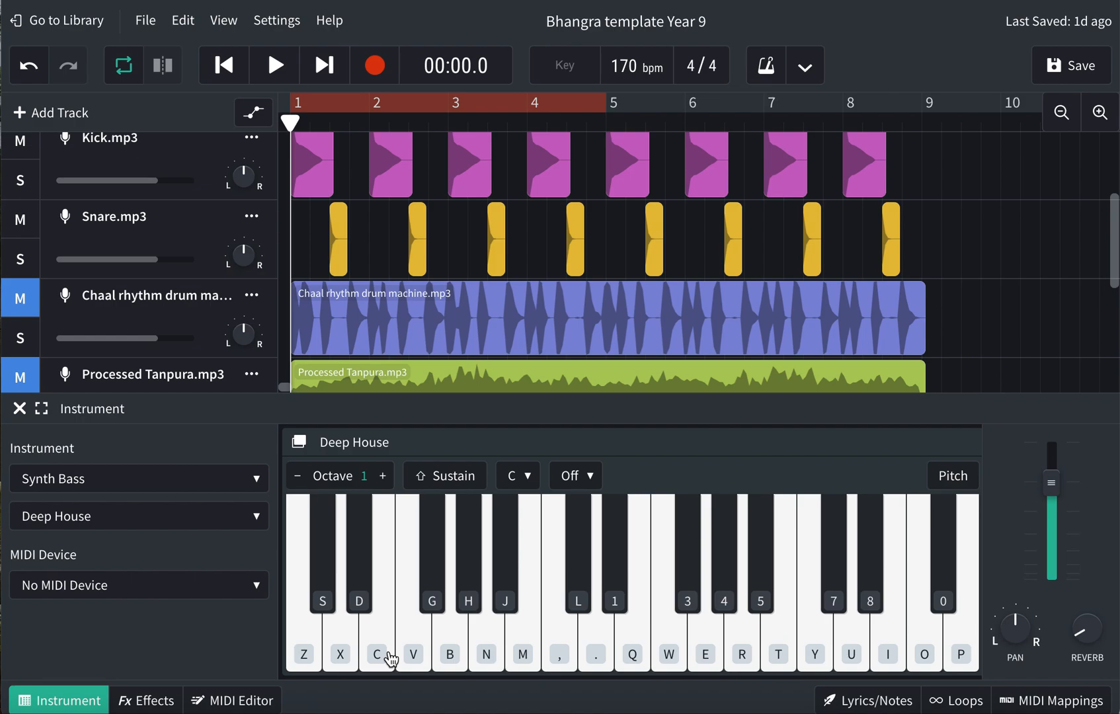
# Audition the Deep House sound with a few low notes and look through the available synth bass presets.
pyautogui.press('z')
pyautogui.press('x')
pyautogui.press('c')
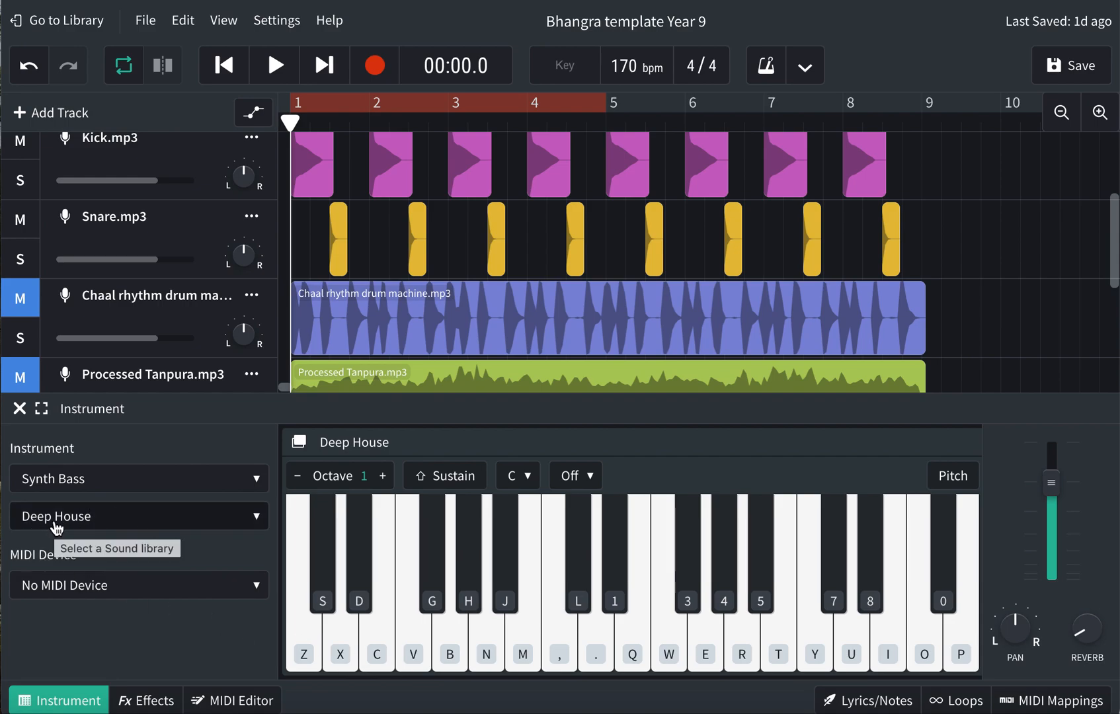
pyautogui.click(56, 527)
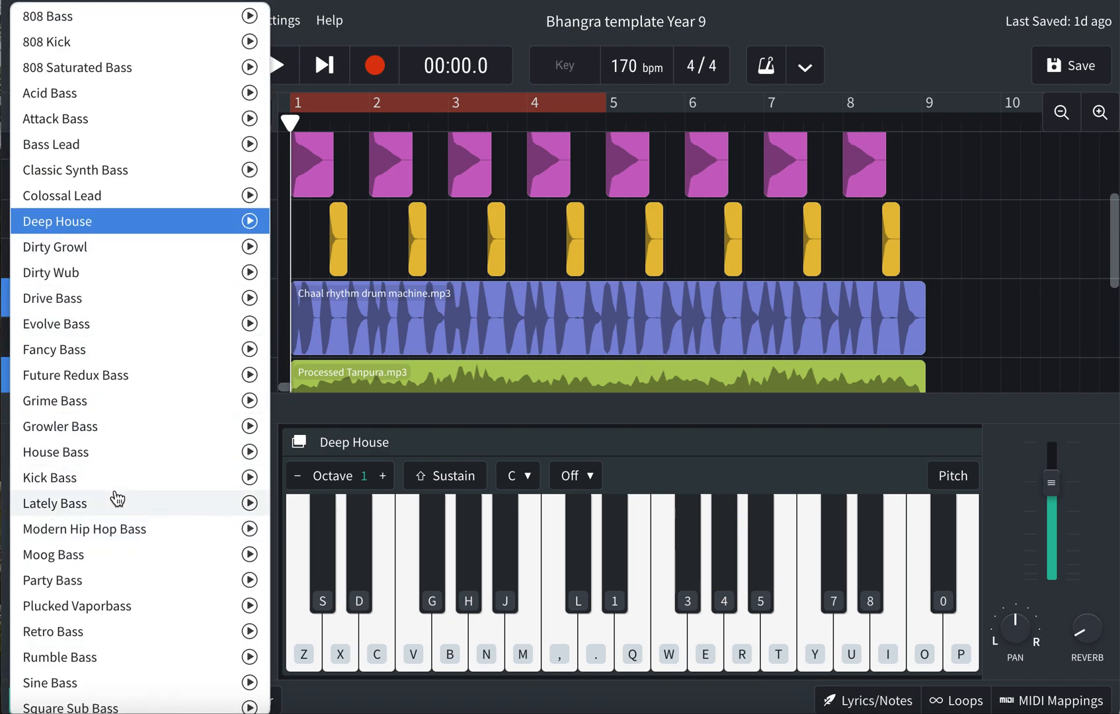
pyautogui.click(277, 539)
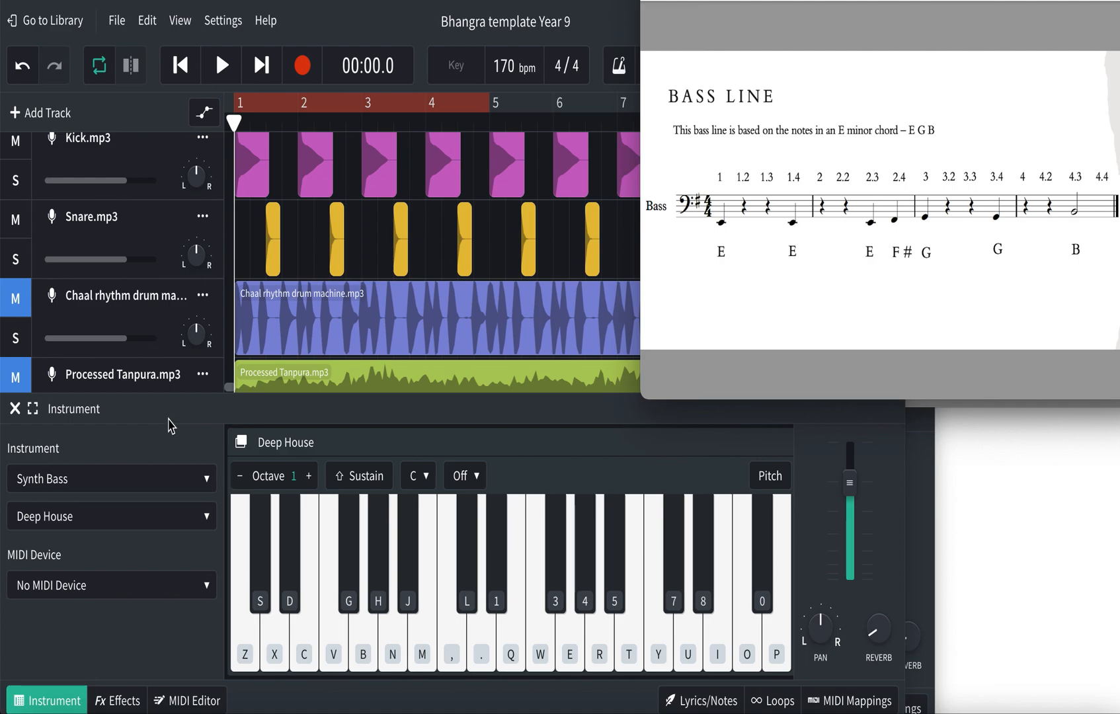
# Close the instrument settings and rename the new track Bass.
pyautogui.click(170, 425)
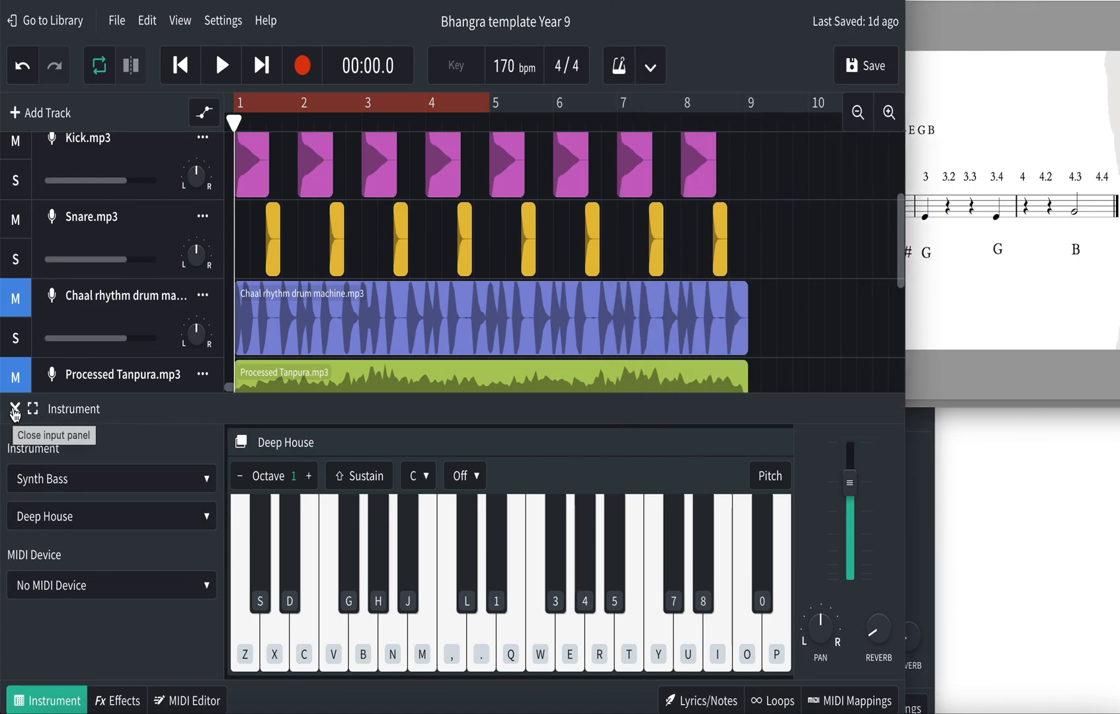
pyautogui.click(15, 411)
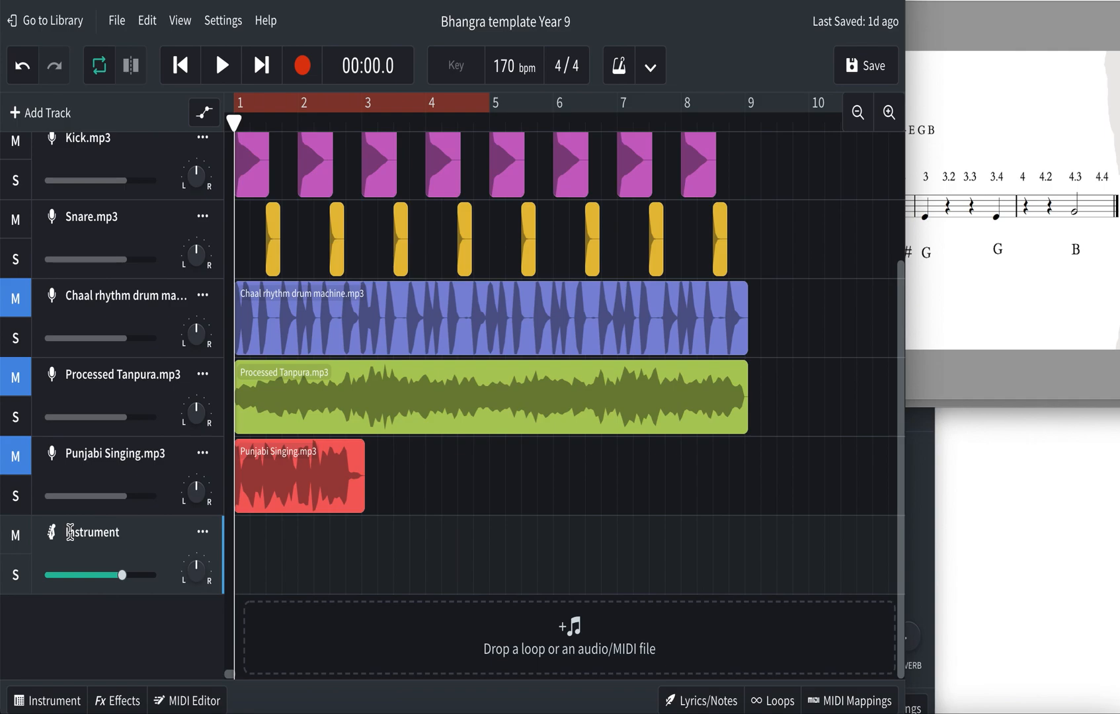
pyautogui.click(103, 533)
pyautogui.press('Right')
pyautogui.press('Right')
pyautogui.press('Right')
pyautogui.press('BackSpace')
pyautogui.press('BackSpace')
pyautogui.press('BackSpace')
pyautogui.press('BackSpace')
pyautogui.press('BackSpace')
pyautogui.press('BackSpace')
pyautogui.press('BackSpace')
pyautogui.press('BackSpace')
pyautogui.press('BackSpace')
pyautogui.press('BackSpace')
pyautogui.write('Bass')
# Create an empty MIDI region covering bars 1 to 4 on the Bass track and compare it with the bass line sheet.
pyautogui.doubleClick(245, 564)
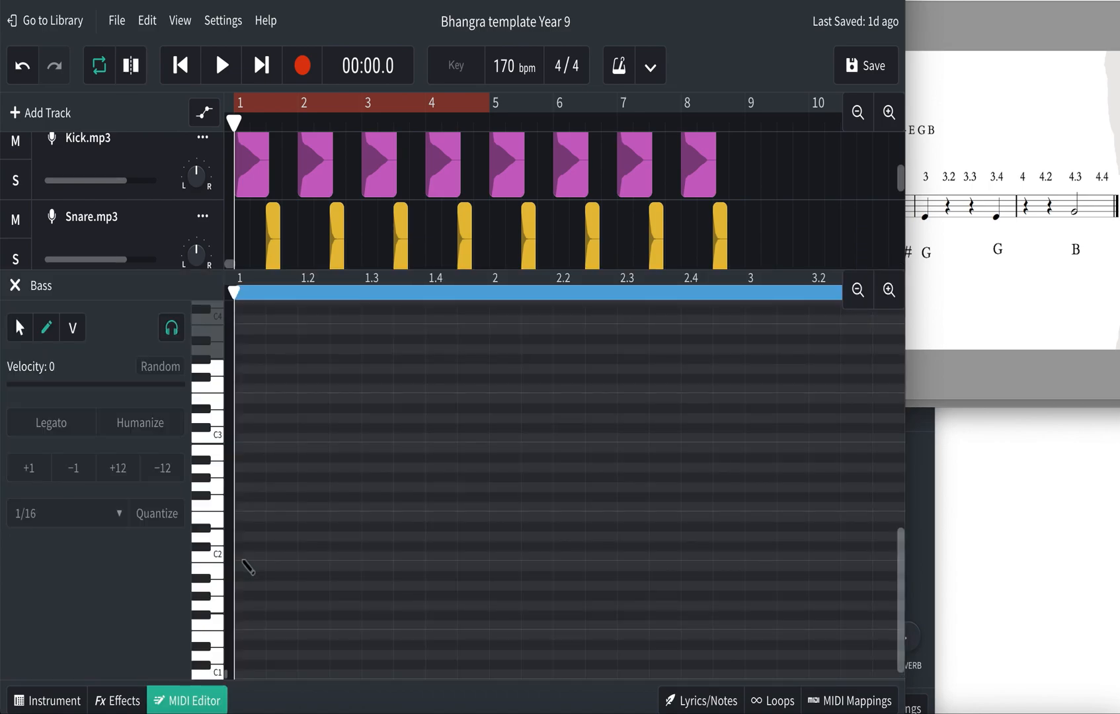
pyautogui.click(17, 289)
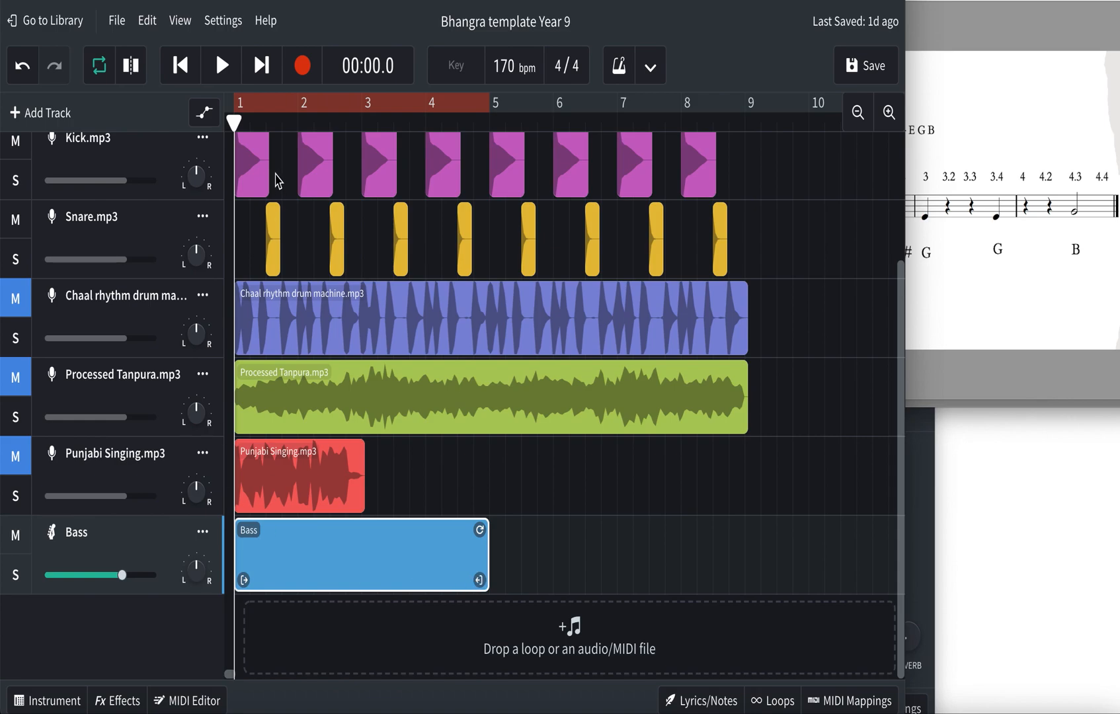
pyautogui.click(1076, 249)
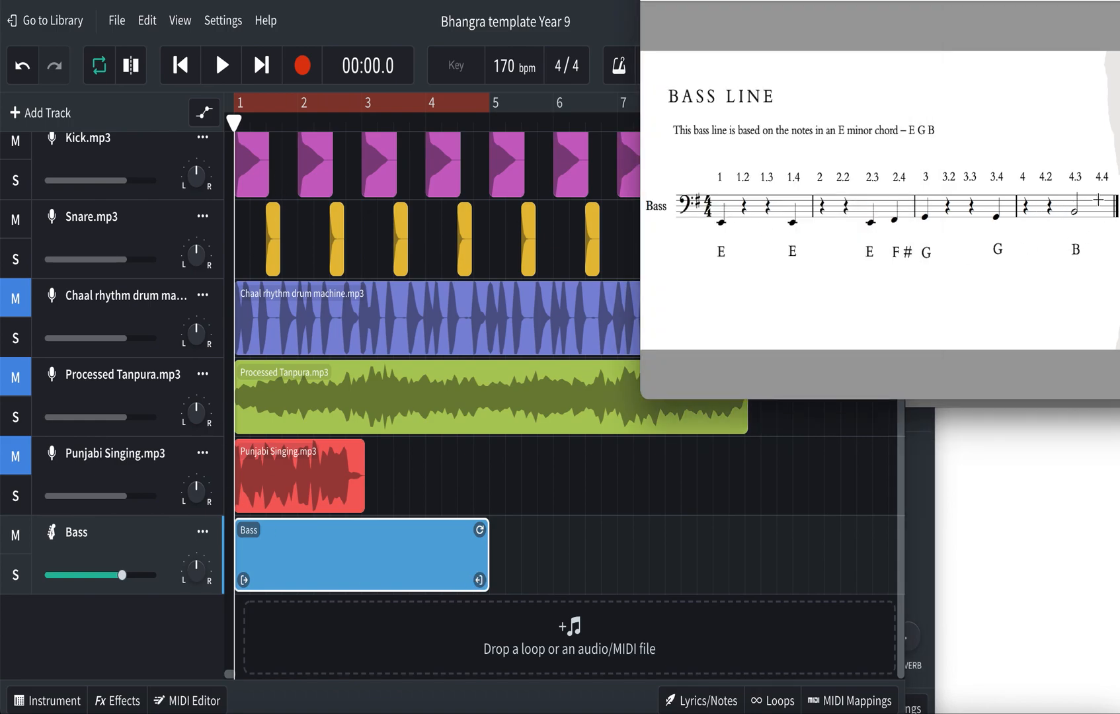
pyautogui.click(346, 14)
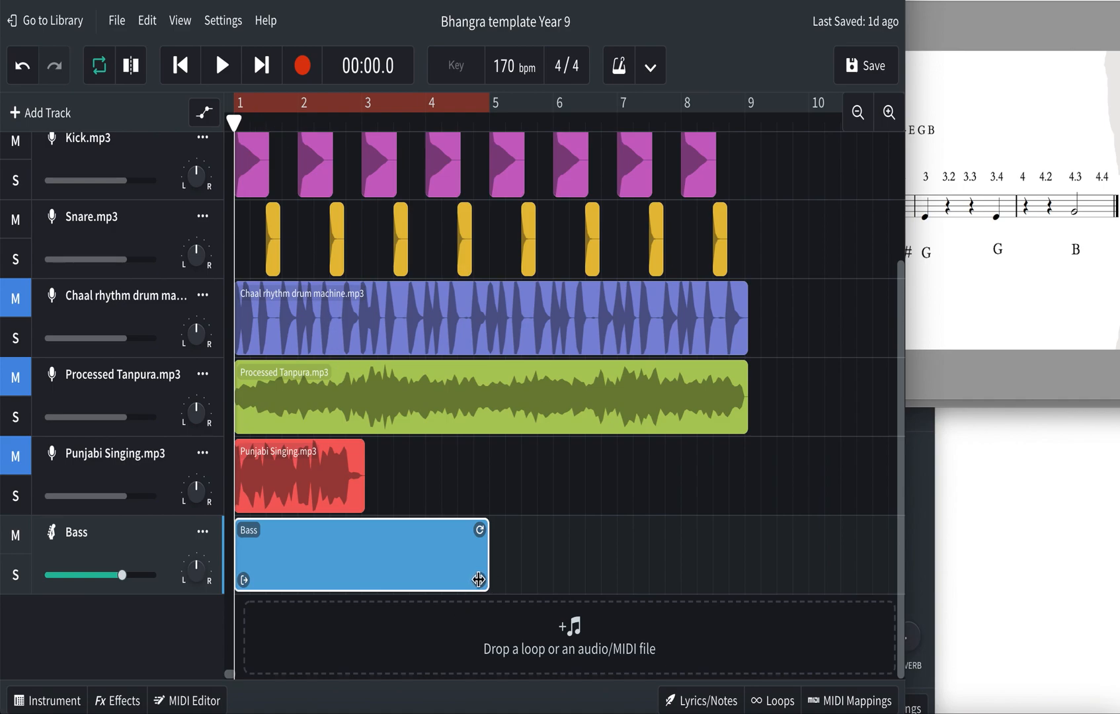
# Align the end of the Bass region with the start of bar 5 and place the playhead there.
pyautogui.moveTo(478, 580)
pyautogui.mouseDown()
pyautogui.moveTo(324, 575)
pyautogui.moveTo(487, 577)
pyautogui.mouseUp()
pyautogui.moveTo(481, 581)
pyautogui.mouseDown()
pyautogui.moveTo(391, 586)
pyautogui.moveTo(482, 578)
pyautogui.mouseUp()
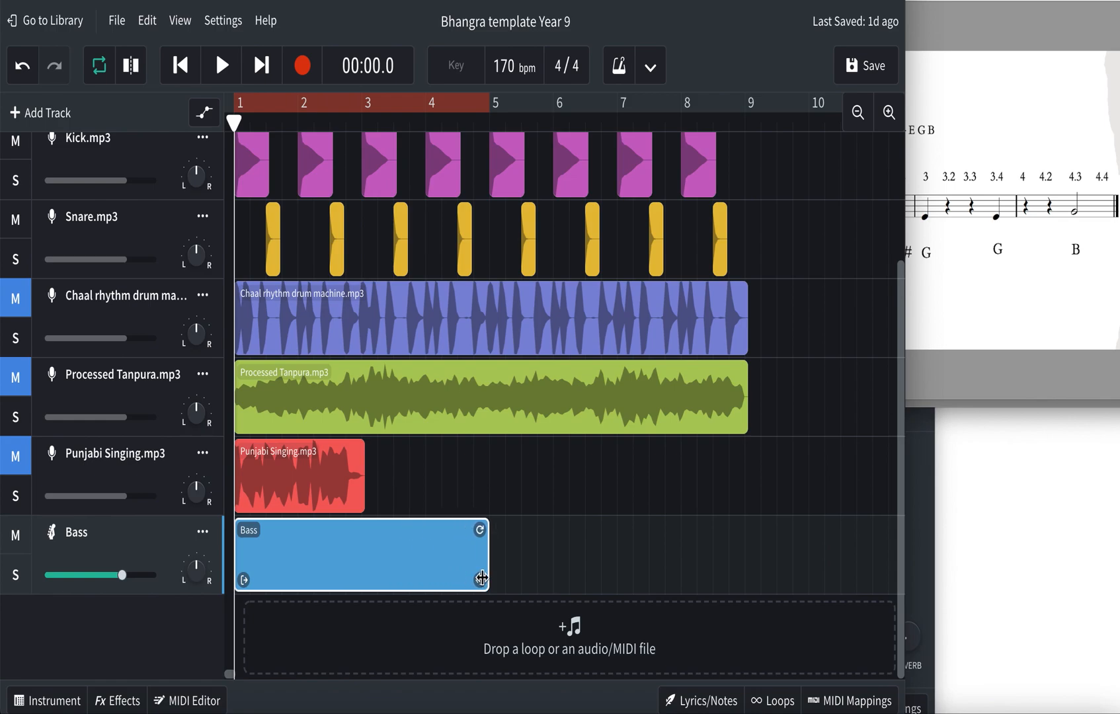
pyautogui.click(490, 124)
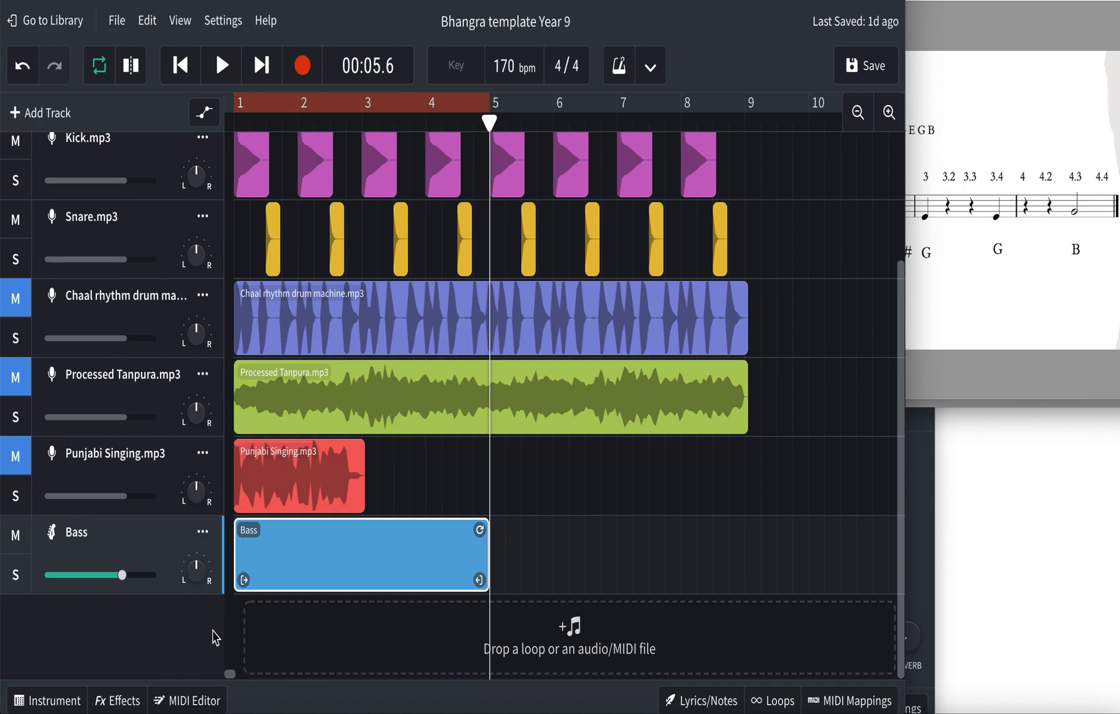
# Open the Bass region in the MIDI Editor and consult the bass line sheet for the first notes.
pyautogui.click(185, 702)
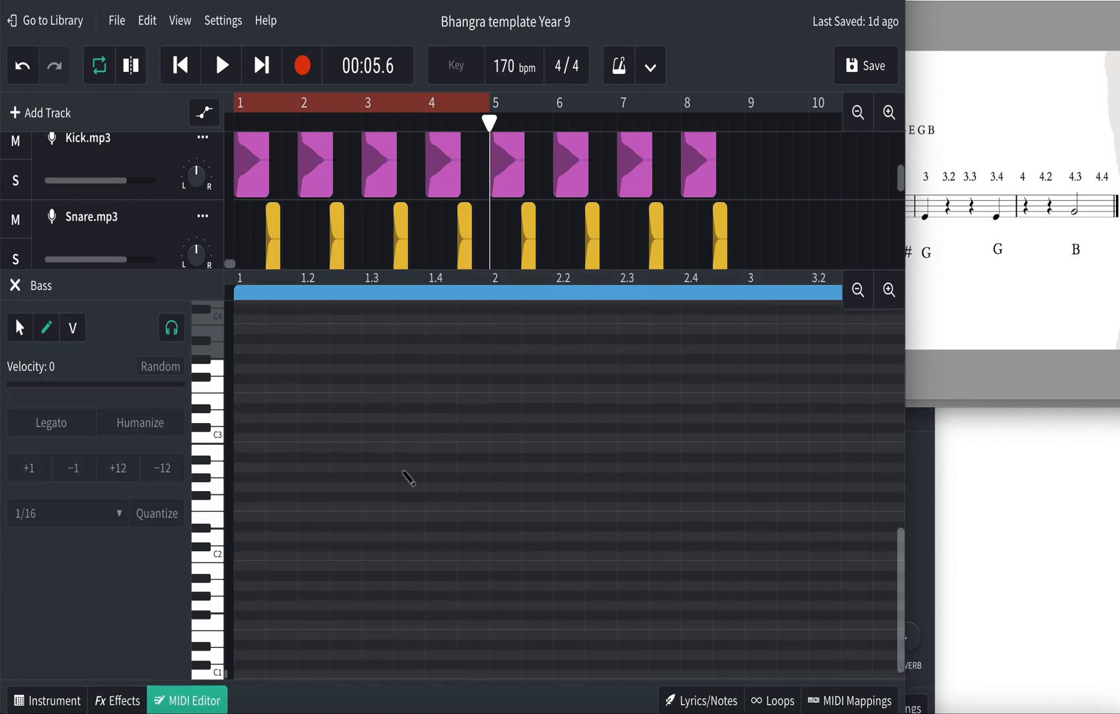
pyautogui.click(1028, 30)
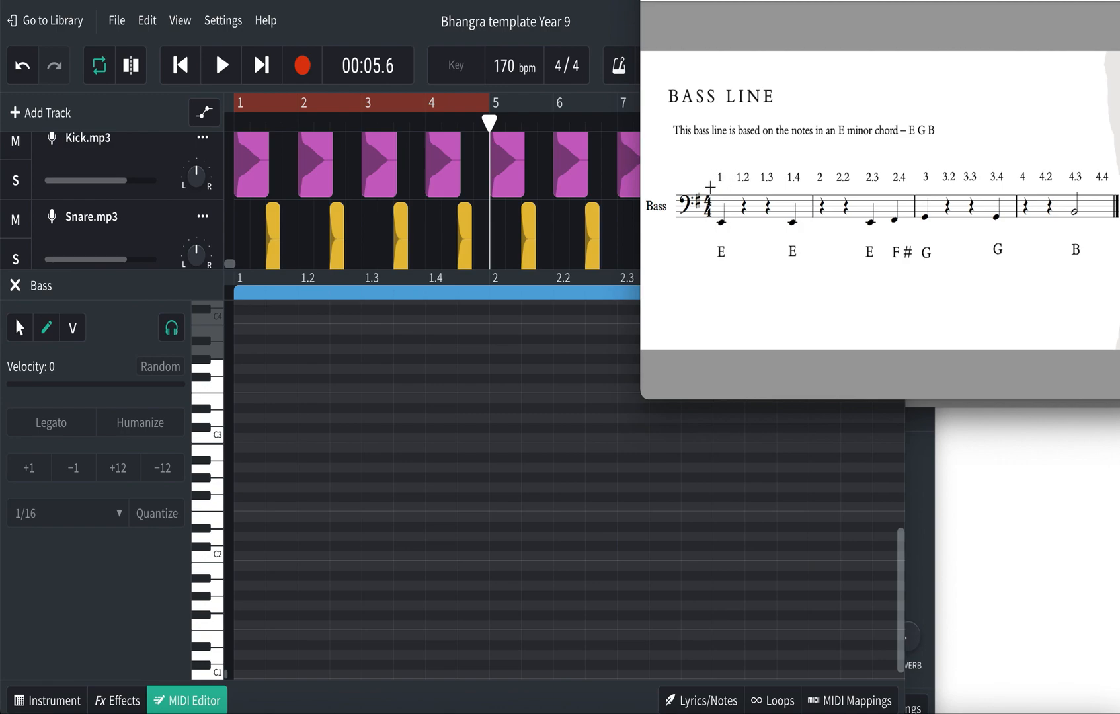
pyautogui.click(104, 392)
pyautogui.scroll(-1, 194, 645)
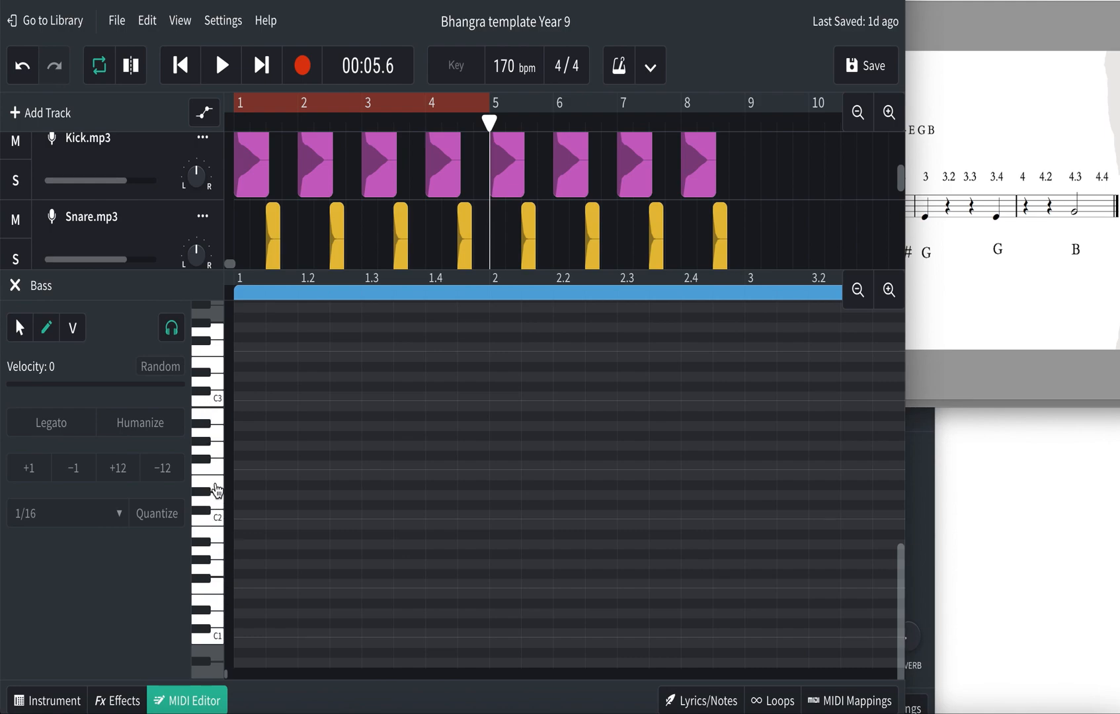
# Audition the keys from C1 up to E1, then draw a one-beat E1 note at position 1.
pyautogui.click(220, 643)
pyautogui.click(219, 621)
pyautogui.click(219, 603)
pyautogui.click(217, 607)
pyautogui.scroll(1, 247, 639)
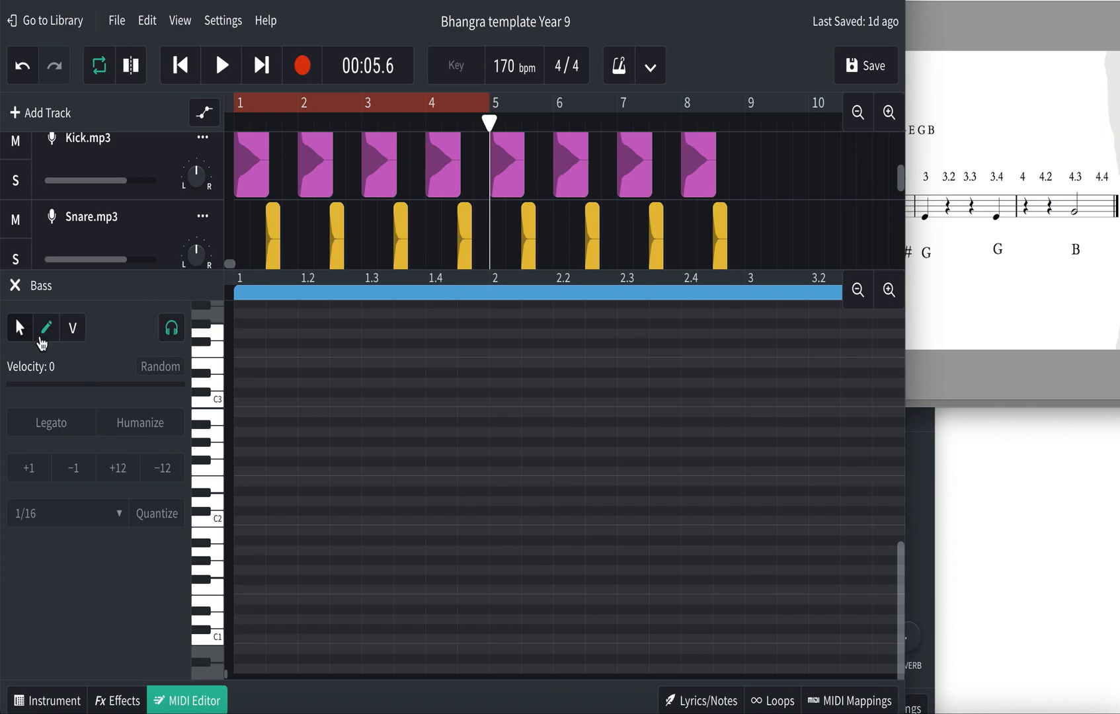
pyautogui.click(243, 600)
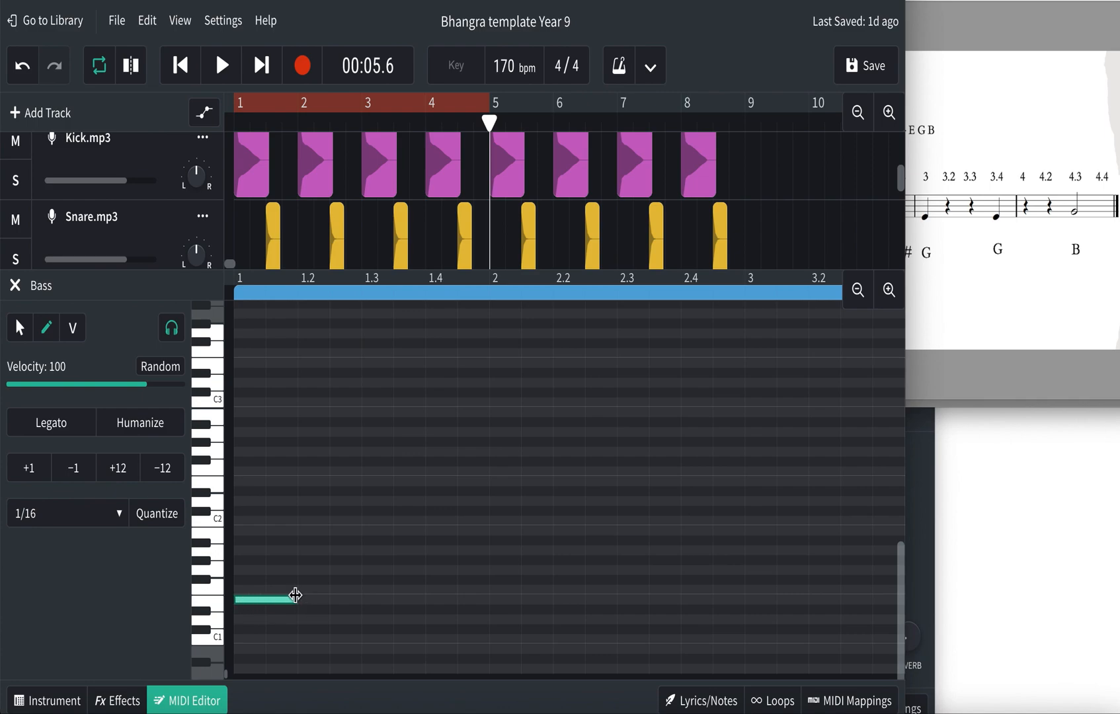
pyautogui.moveTo(295, 597); pyautogui.dragTo(262, 599)
pyautogui.moveTo(264, 597); pyautogui.dragTo(300, 597)
# Following the bass line sheet, add one-beat E1 notes at 1.4 and 2.3.
pyautogui.click(942, 302)
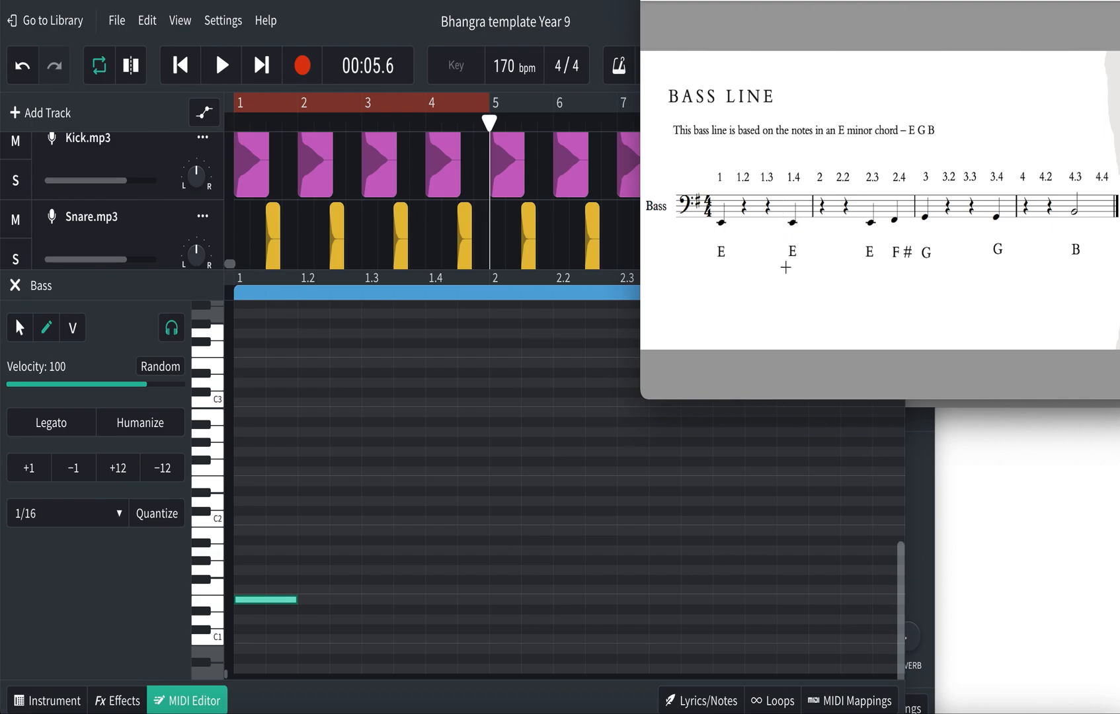
pyautogui.click(315, 605)
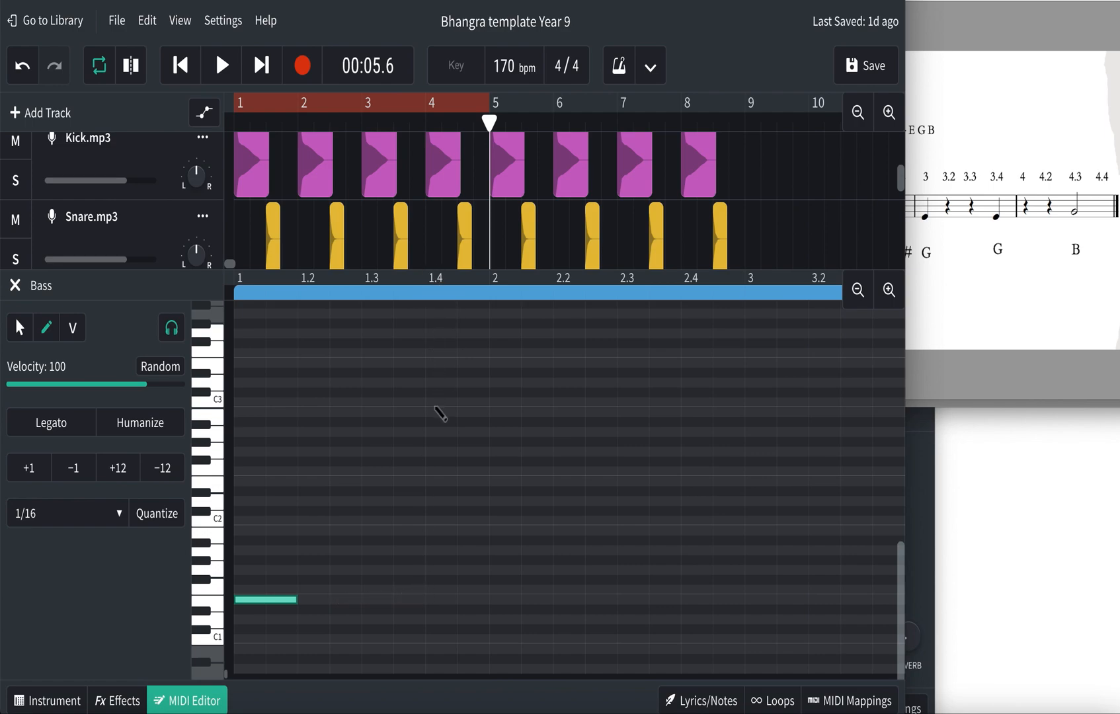
pyautogui.click(433, 599)
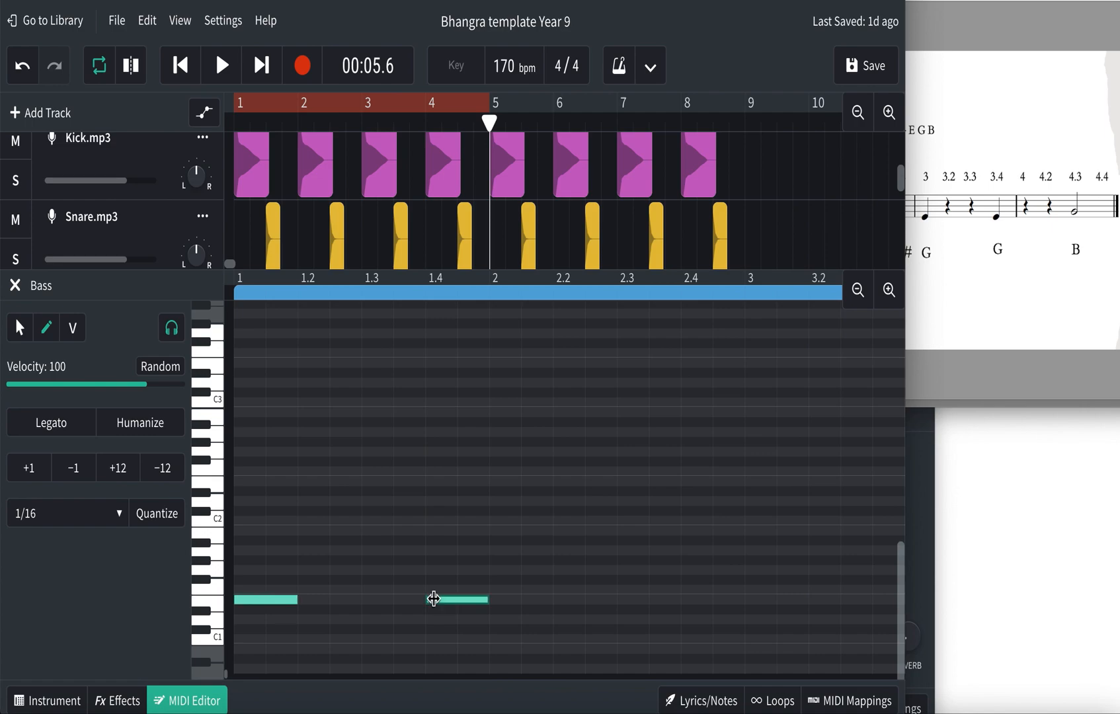
pyautogui.click(948, 301)
pyautogui.click(622, 599)
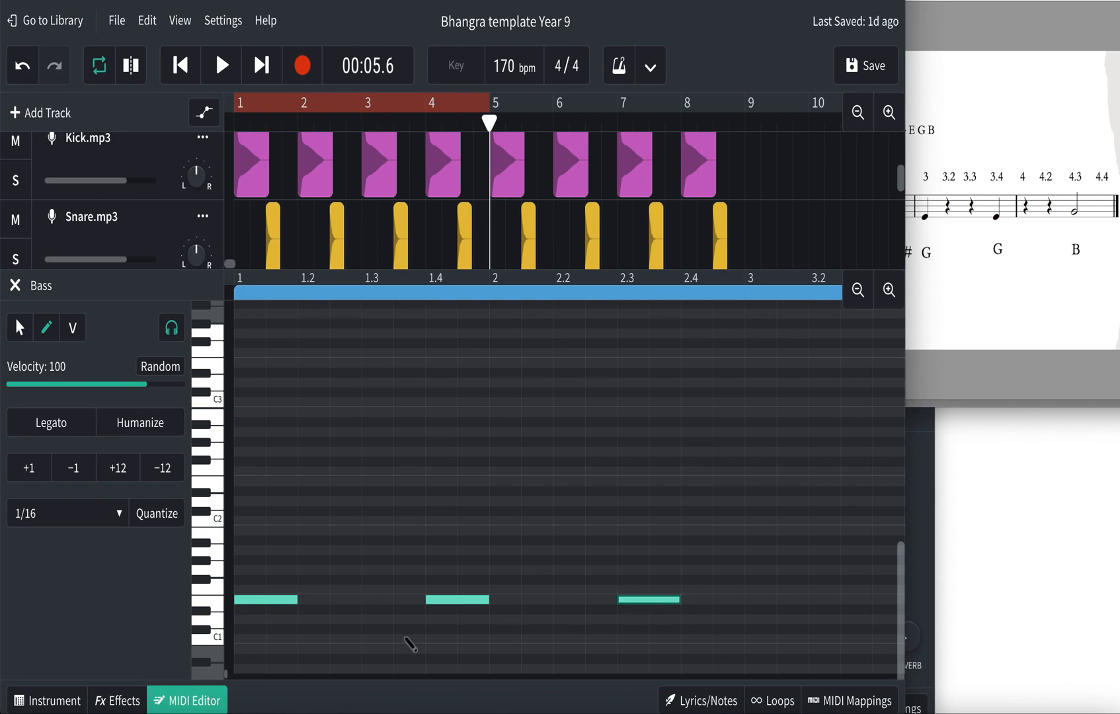
# Audition the keys from E1 up to F#1 and add a one-beat F#1 note at 2.4.
pyautogui.click(221, 608)
pyautogui.click(221, 608)
pyautogui.click(220, 596)
pyautogui.click(202, 580)
pyautogui.click(688, 581)
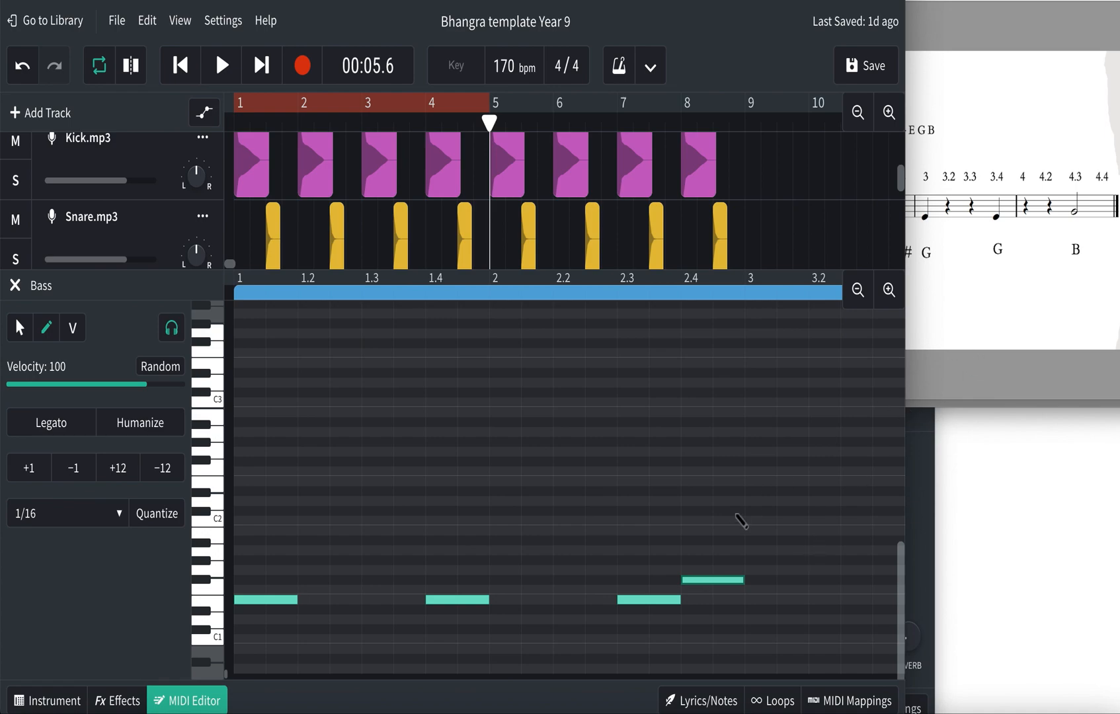
# Check the bass line sheet and add a one-beat G1 note at position 3.
pyautogui.click(1006, 279)
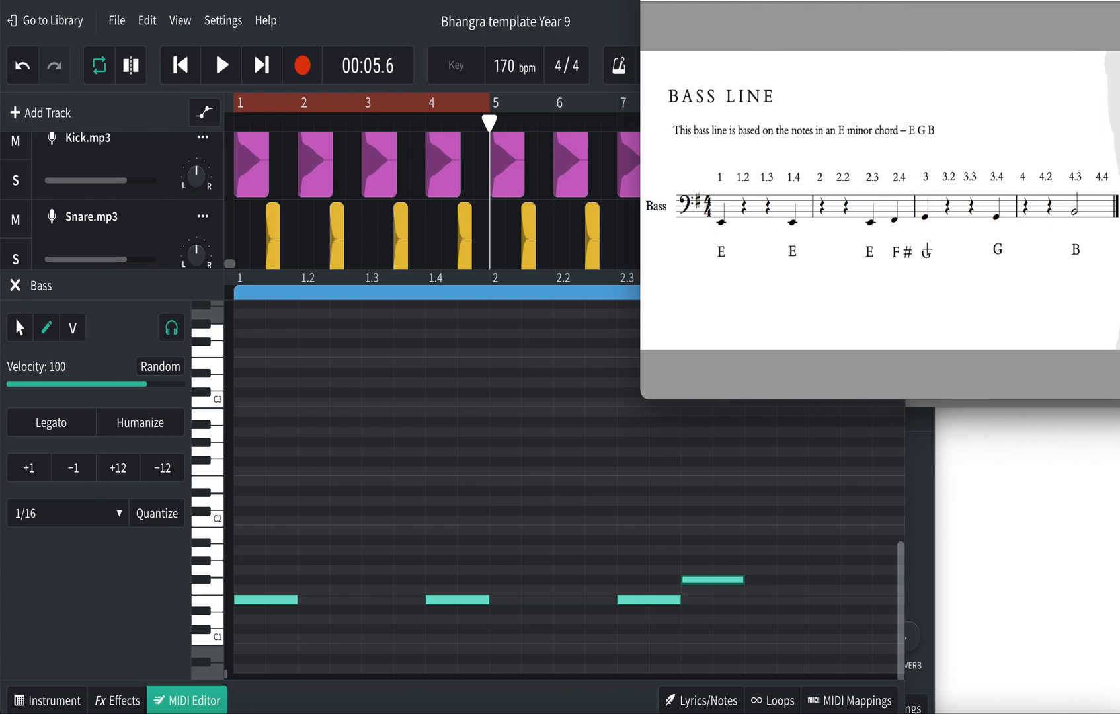
pyautogui.click(780, 598)
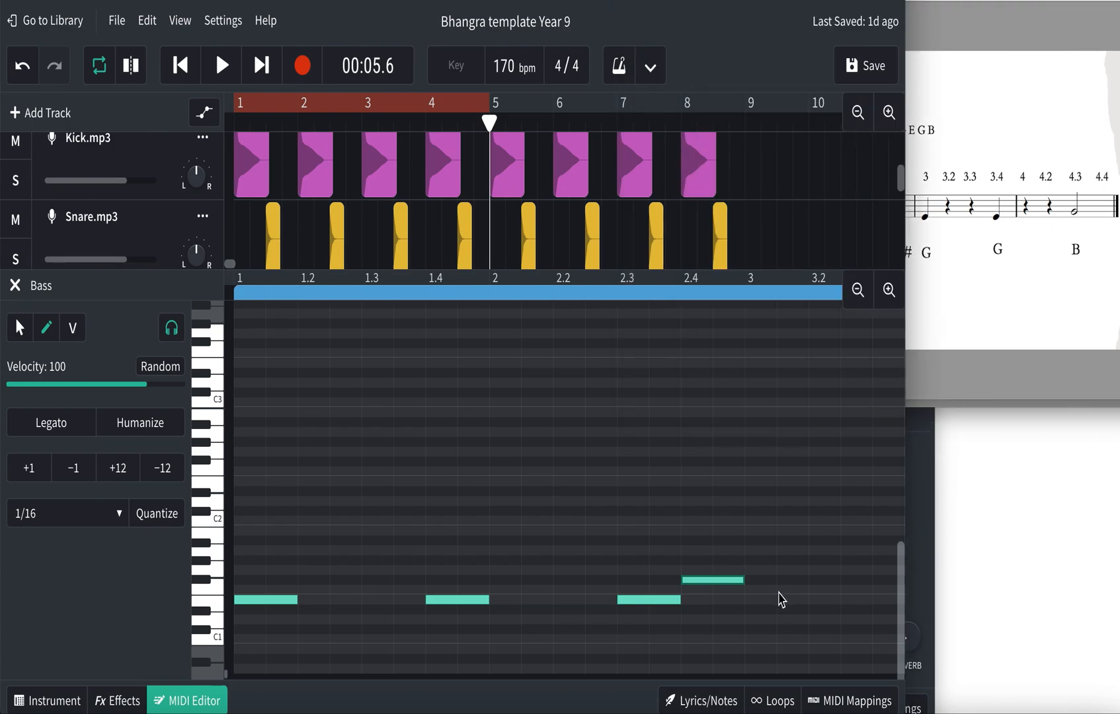
pyautogui.hscroll(5, 782, 600)
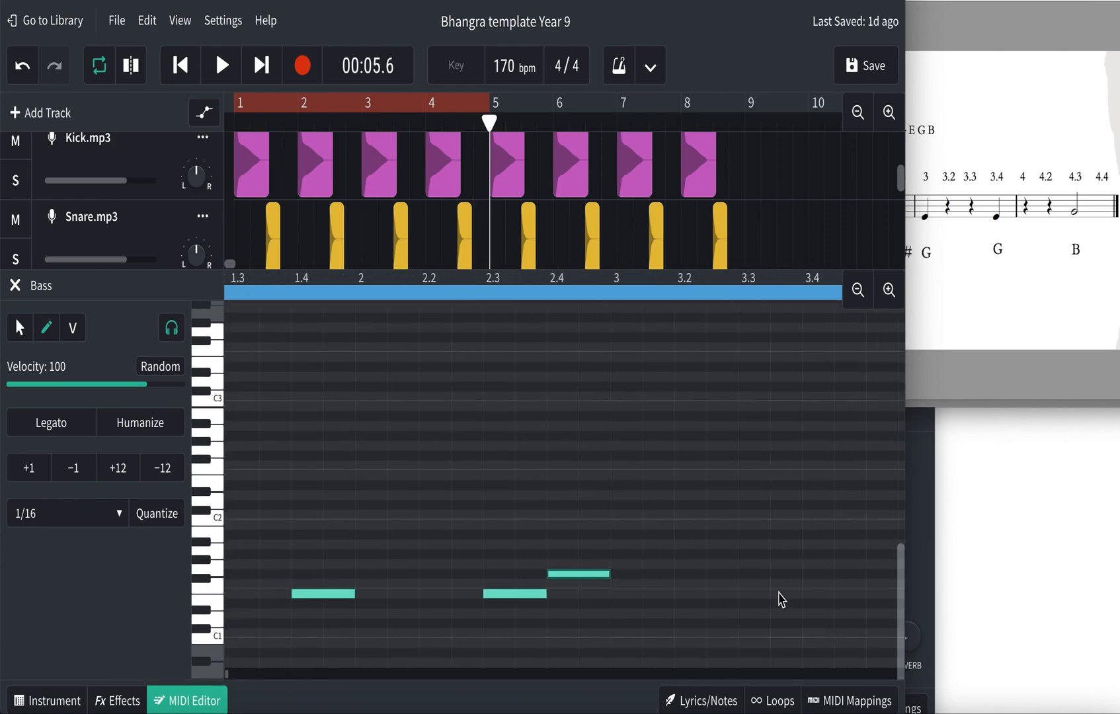
pyautogui.hscroll(3, 781, 600)
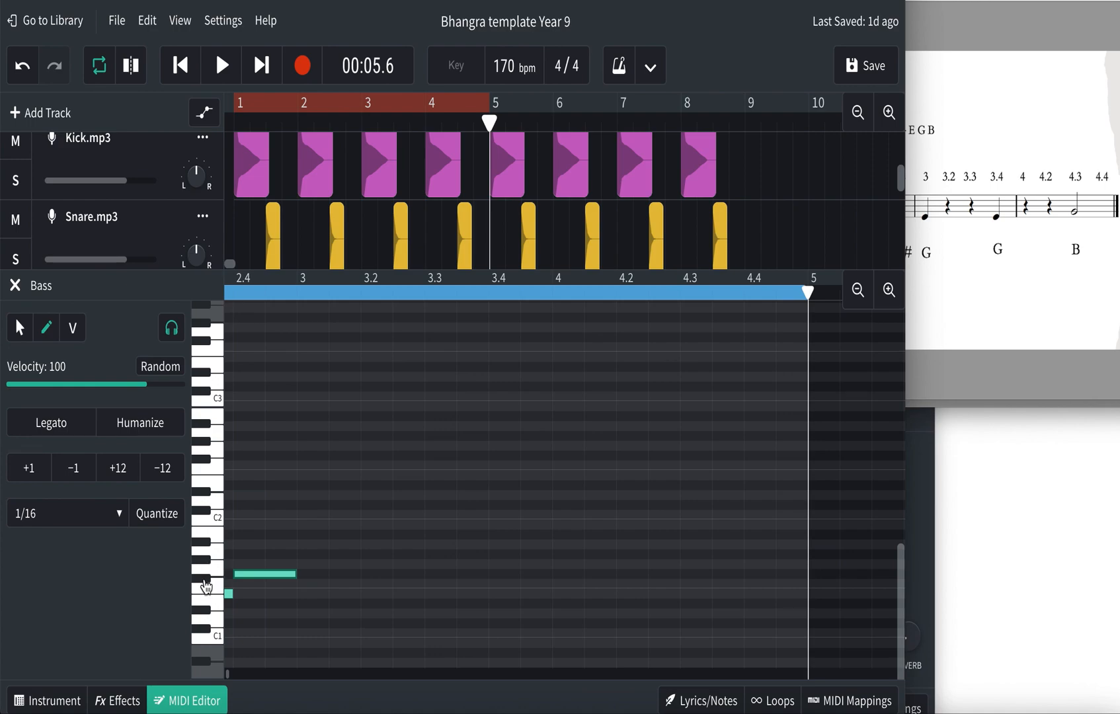
pyautogui.click(308, 565)
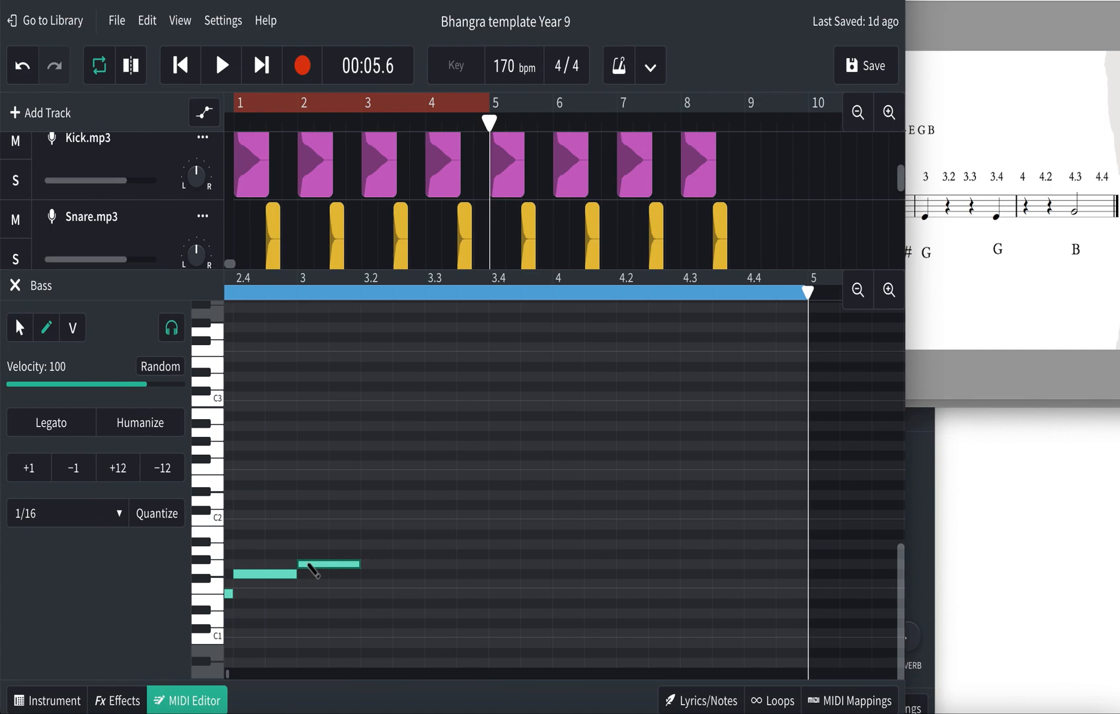
# Check the bass line sheet and add a one-beat G1 note at position 3.4.
pyautogui.click(947, 287)
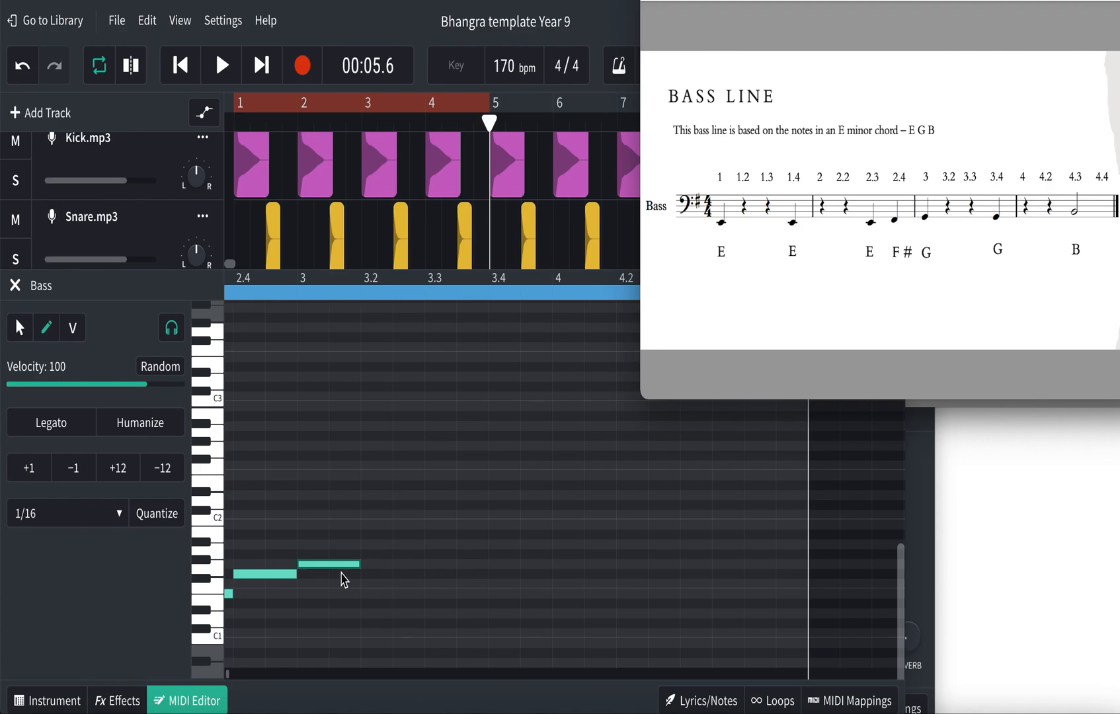
pyautogui.click(357, 589)
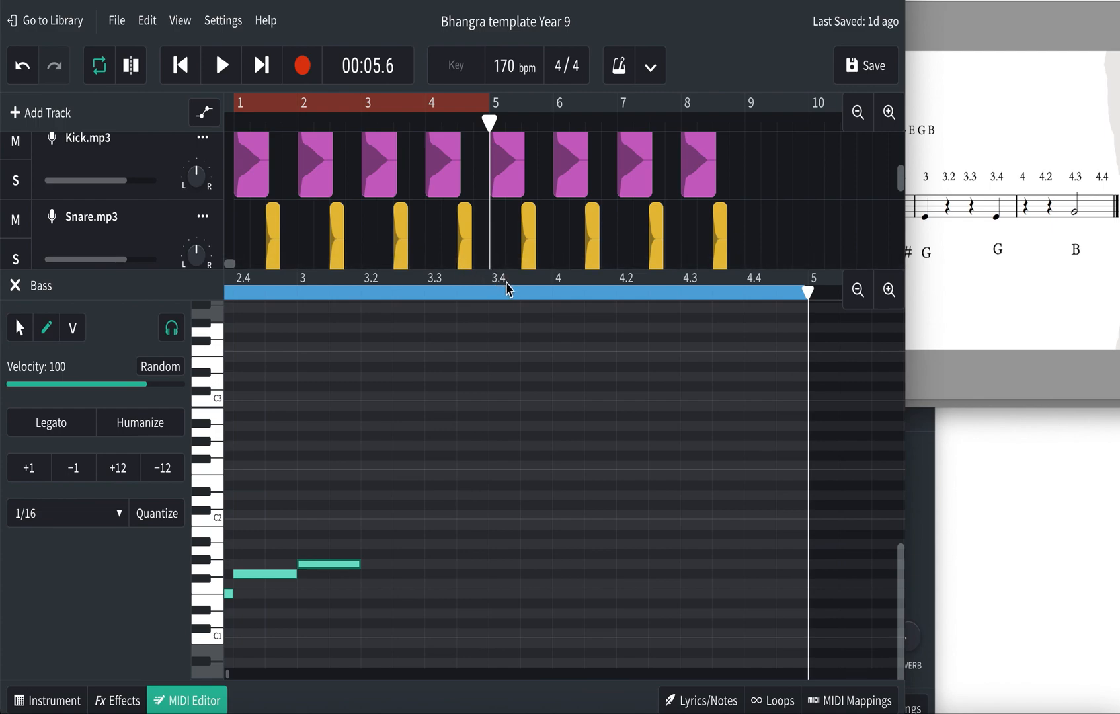
pyautogui.click(498, 565)
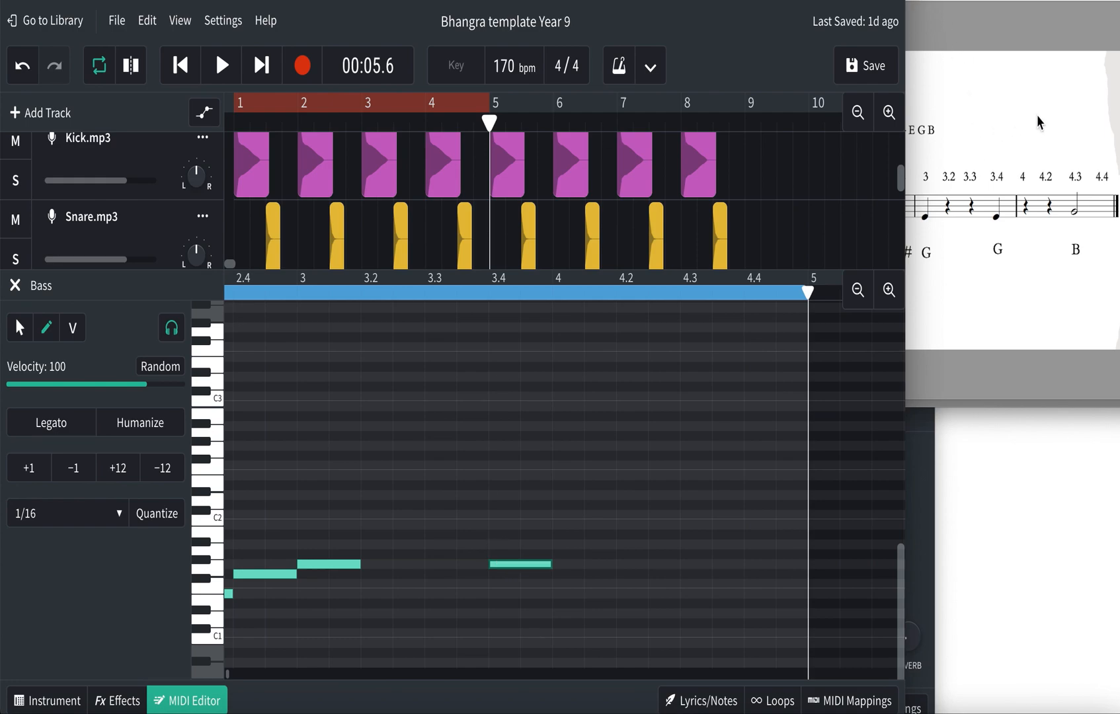
# Following the bass line sheet, audition the keys above G1, add a B1 note at 4.3 and lengthen it to two beats, ending at 5.
pyautogui.click(1054, 279)
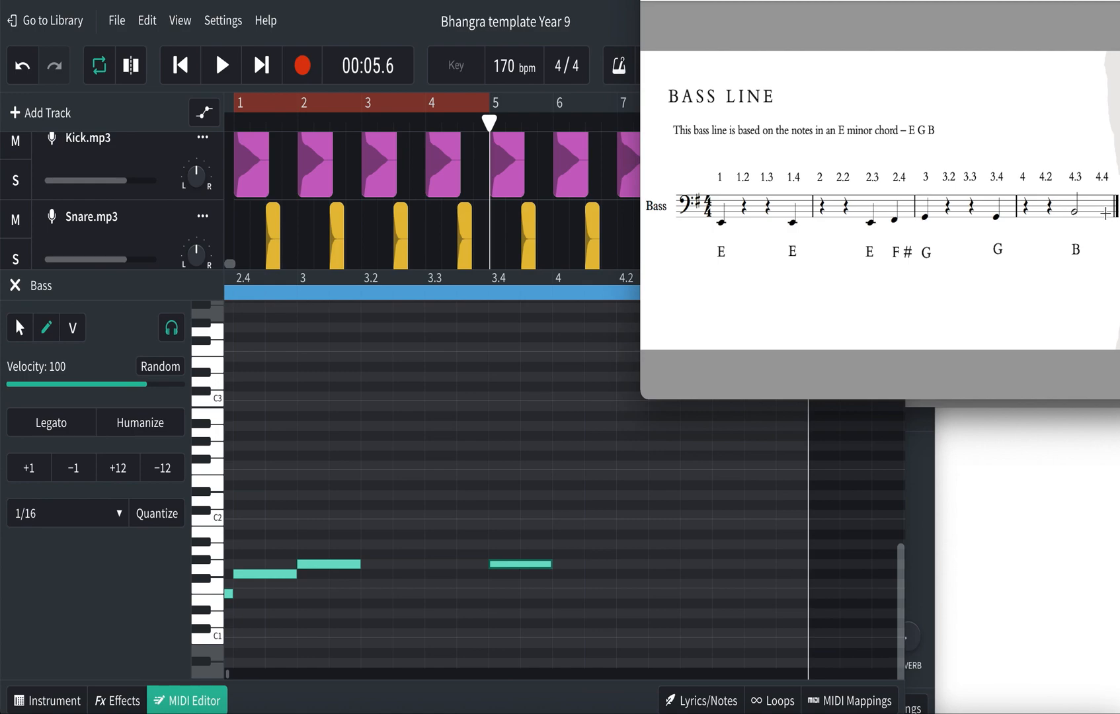
pyautogui.click(622, 553)
pyautogui.hscroll(3, 622, 553)
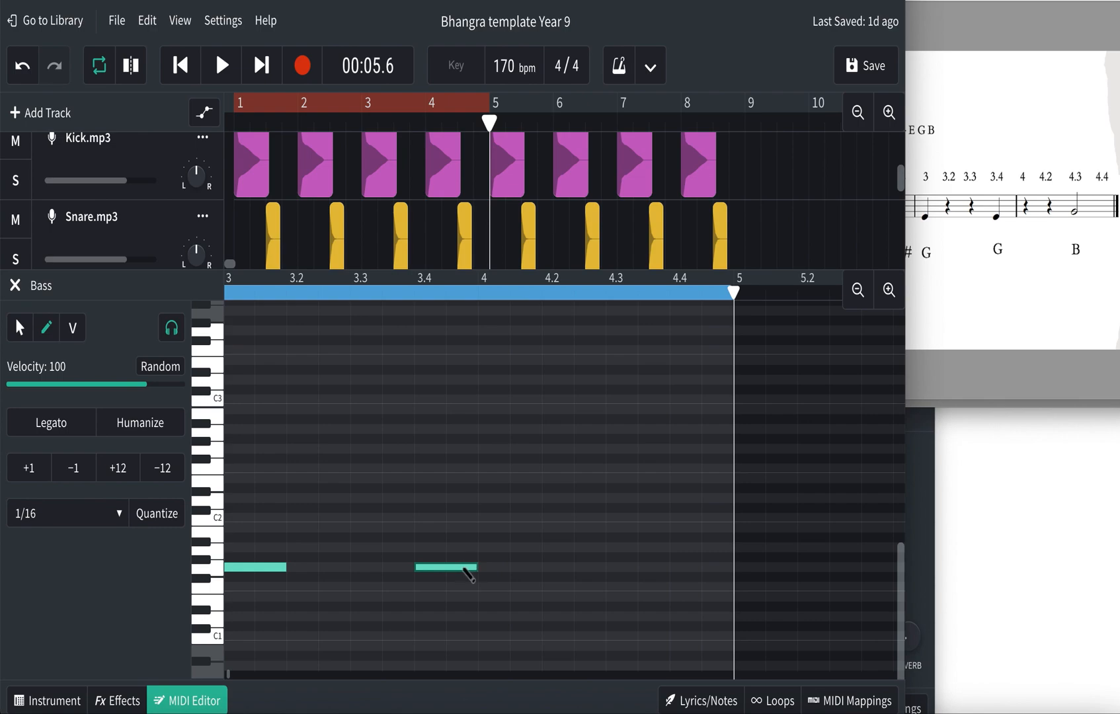
pyautogui.click(217, 554)
pyautogui.click(218, 540)
pyautogui.click(615, 527)
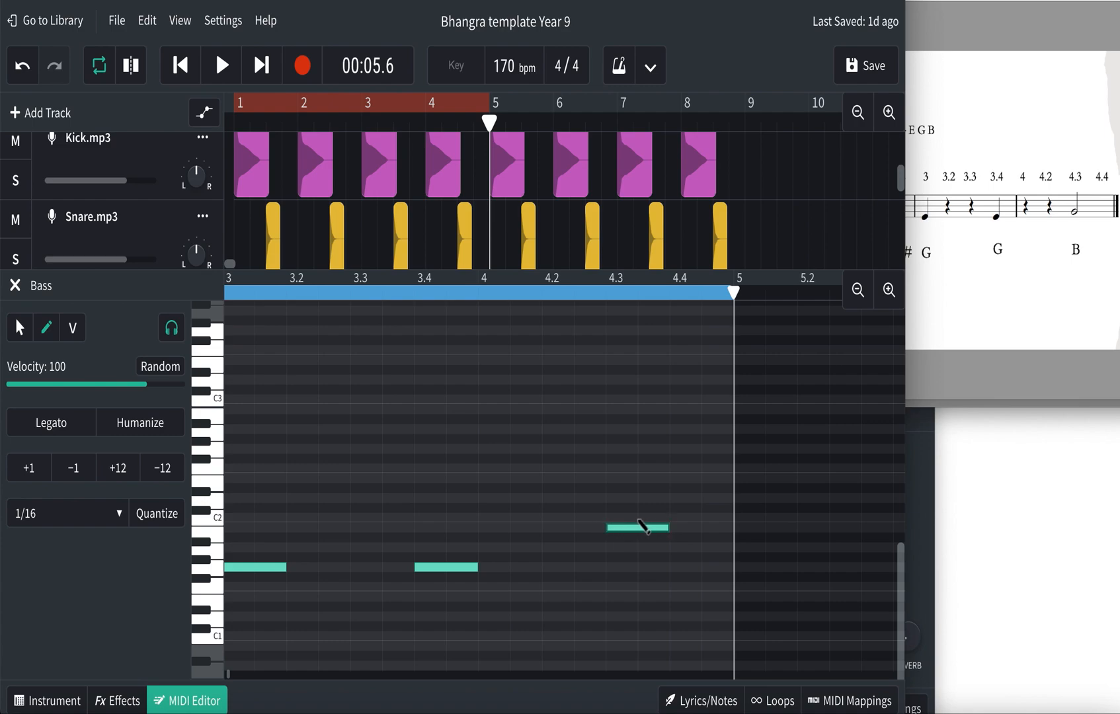
pyautogui.moveTo(668, 527); pyautogui.dragTo(733, 529)
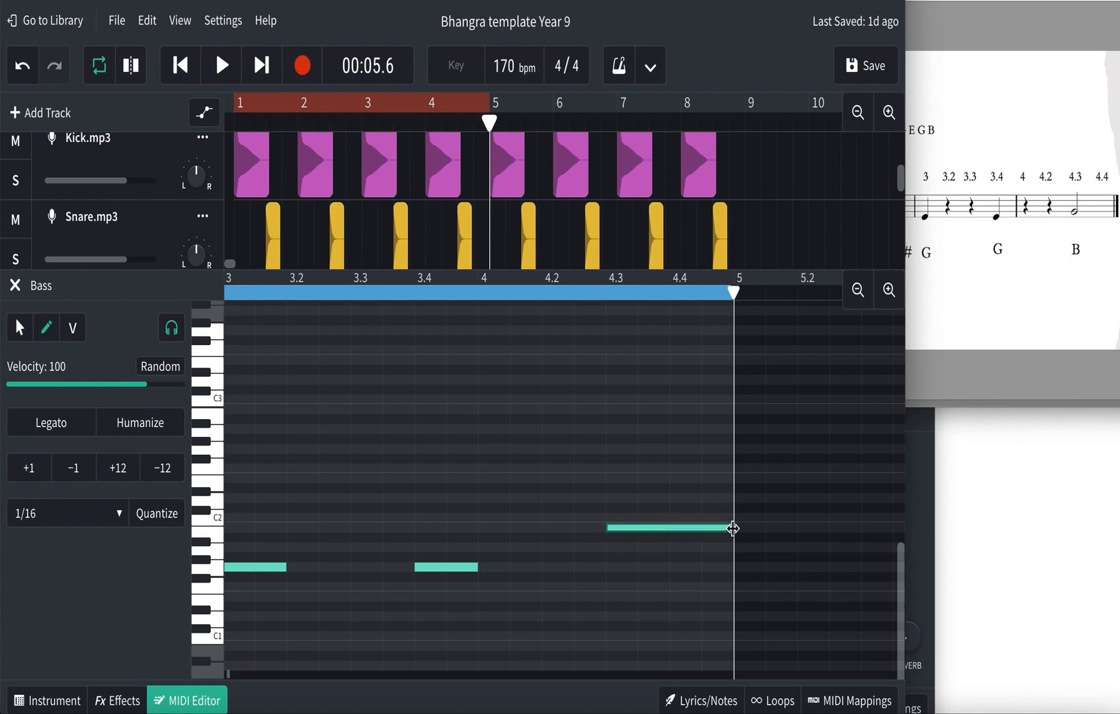
# Close the bass note editor and play the arrangement from the beginning to hear the bass line with the other tracks.
pyautogui.click(15, 289)
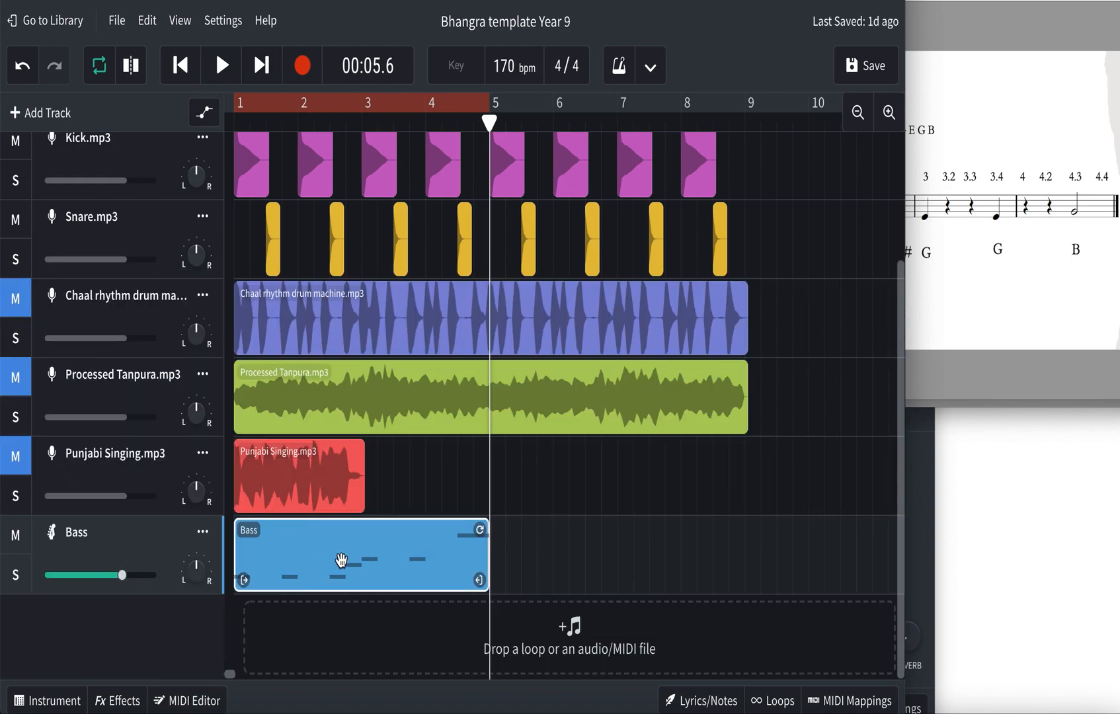
pyautogui.scroll(5, 341, 560)
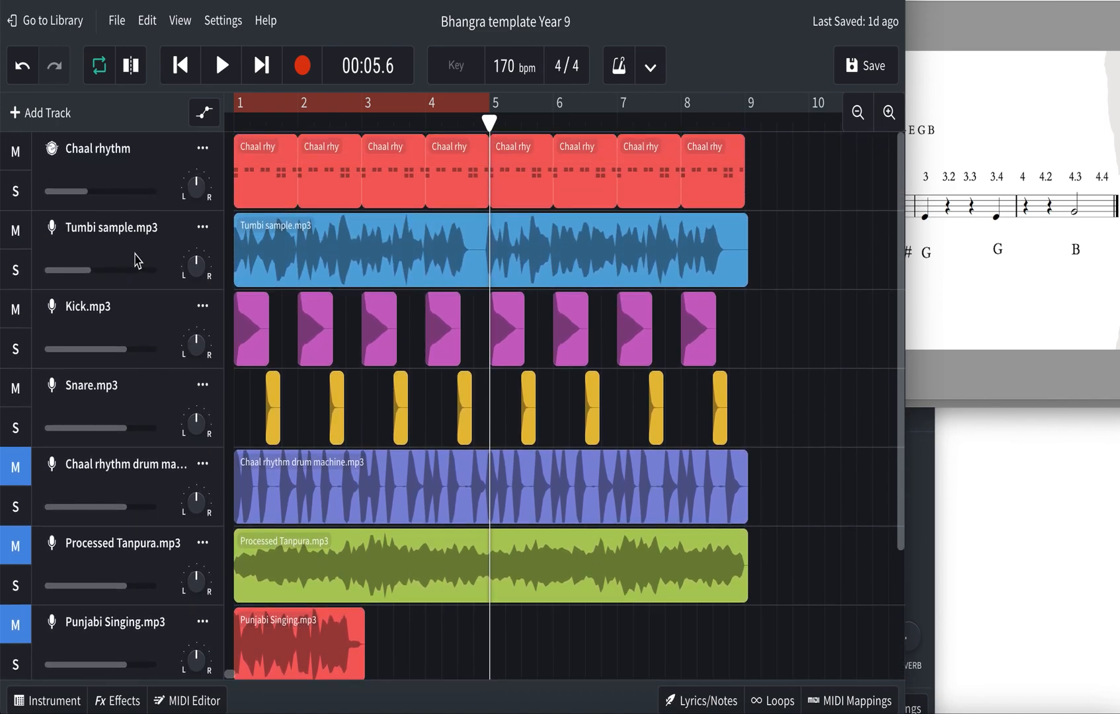
pyautogui.scroll(-3, 131, 282)
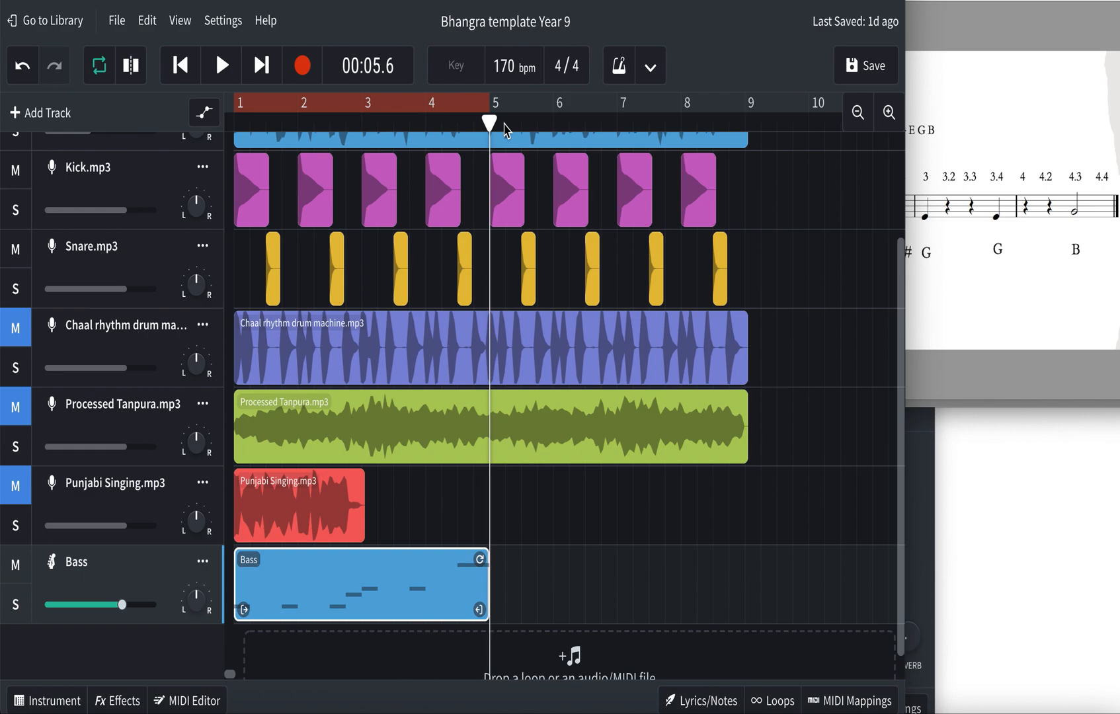
pyautogui.press('Home')
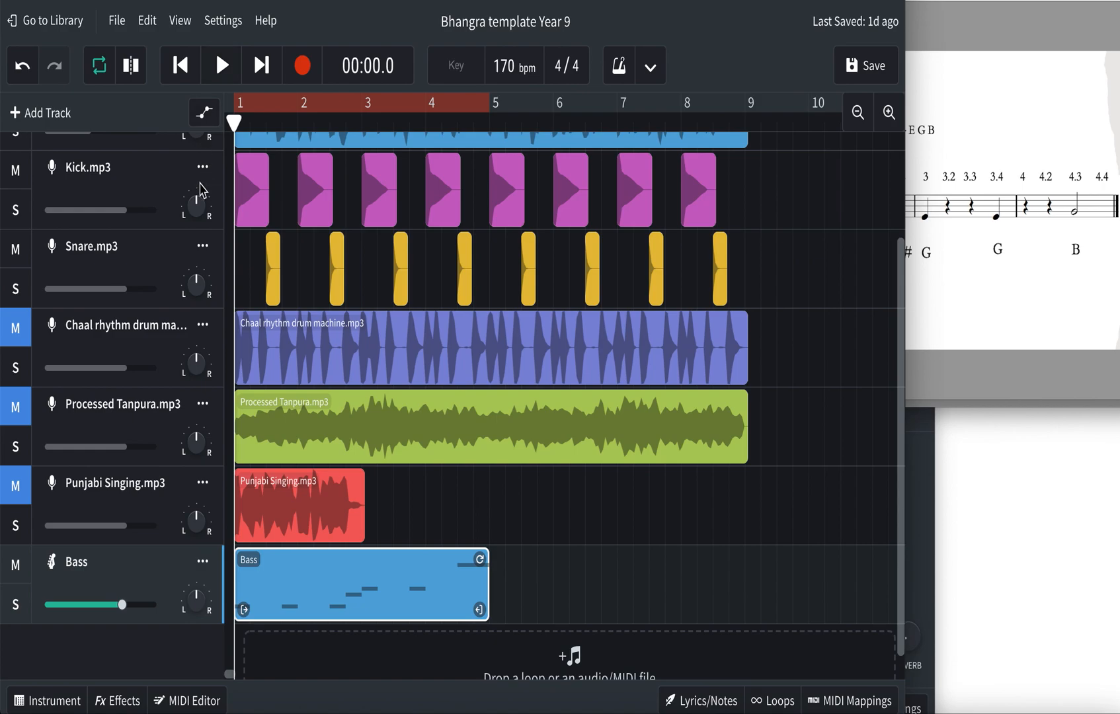
pyautogui.press('space')
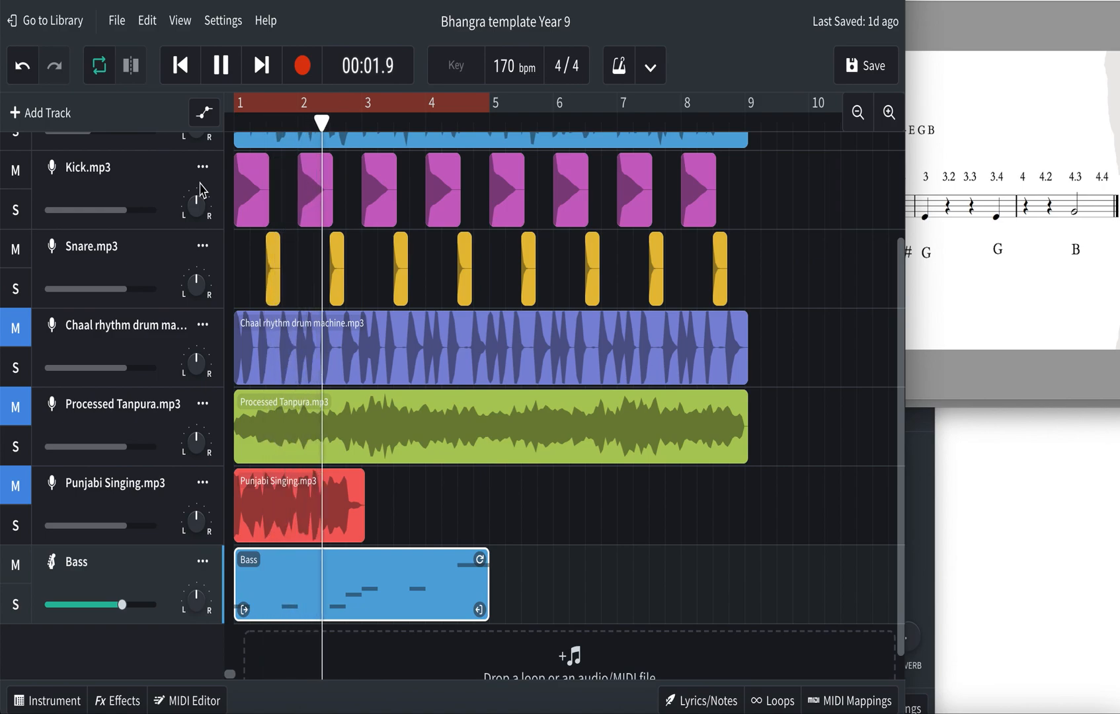